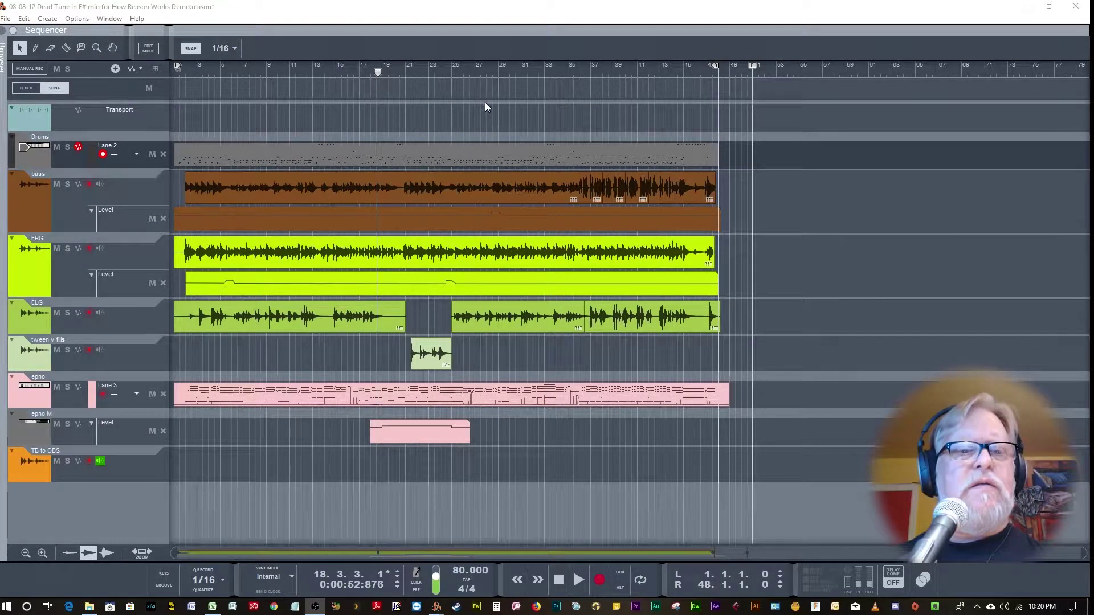
# Look through the mixer and the rack, folding the Master Section device, and return to the sequencer.
pyautogui.press('F5')
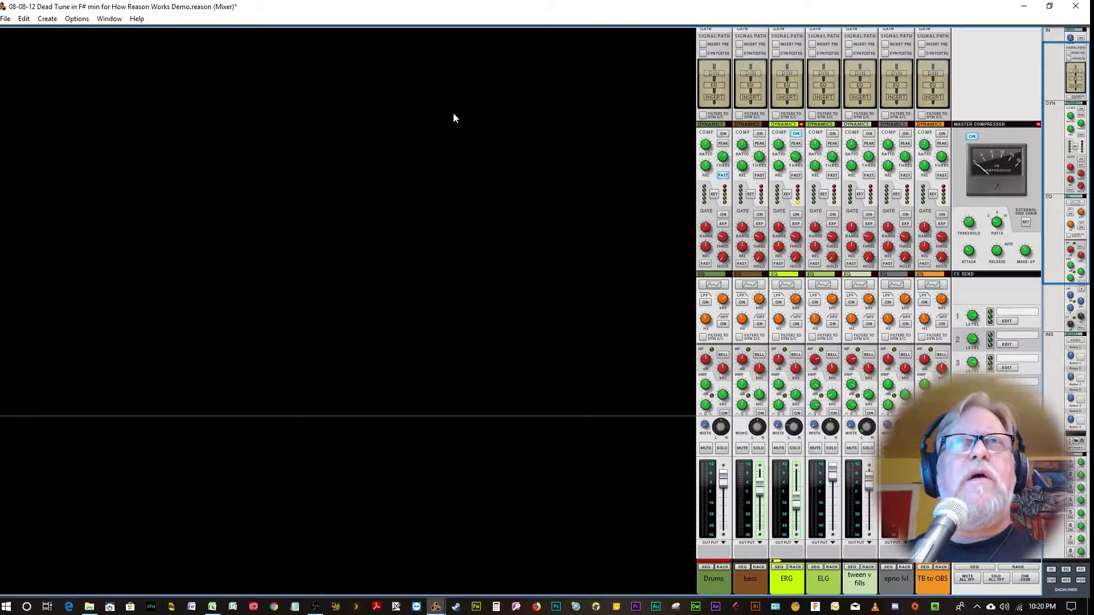
pyautogui.press('F6')
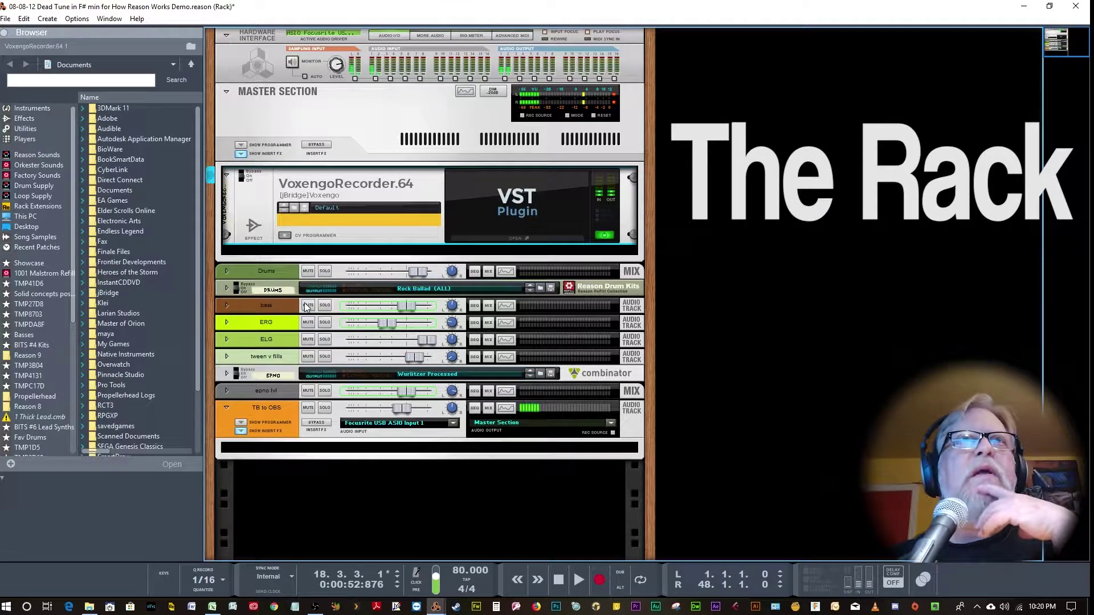
pyautogui.click(227, 92)
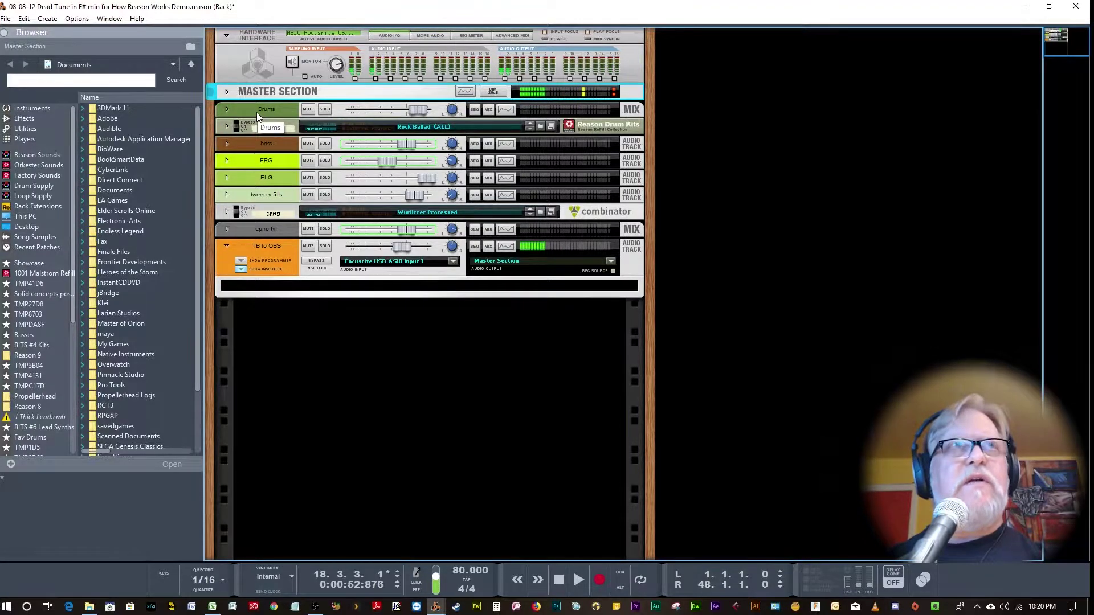
pyautogui.press('F7')
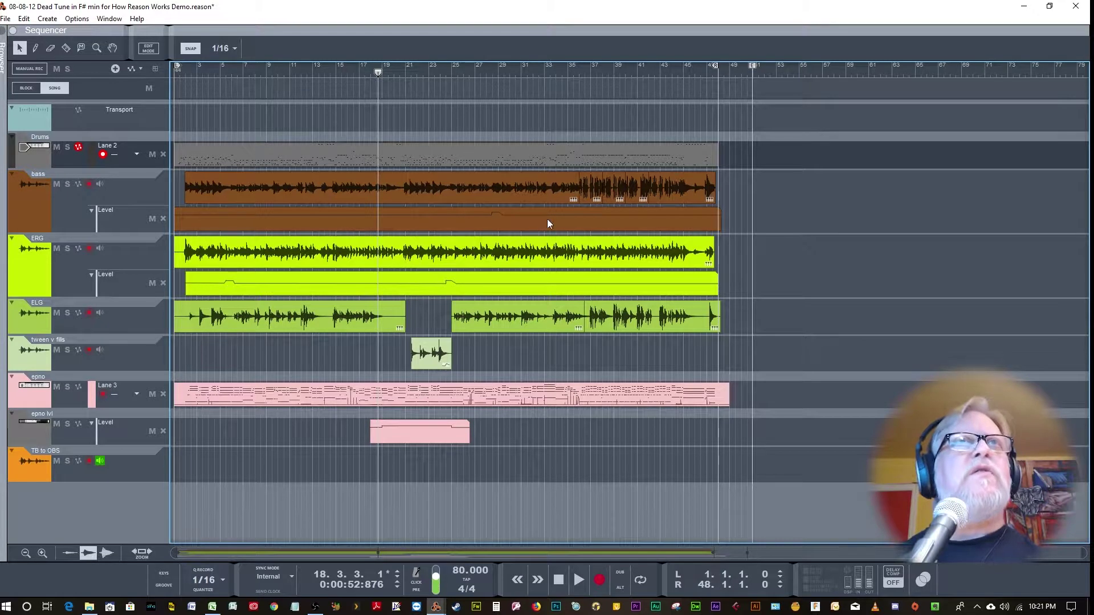
# Select the short clip on the tween v fills track and stop playback of the soloed ERG track.
pyautogui.click(151, 192)
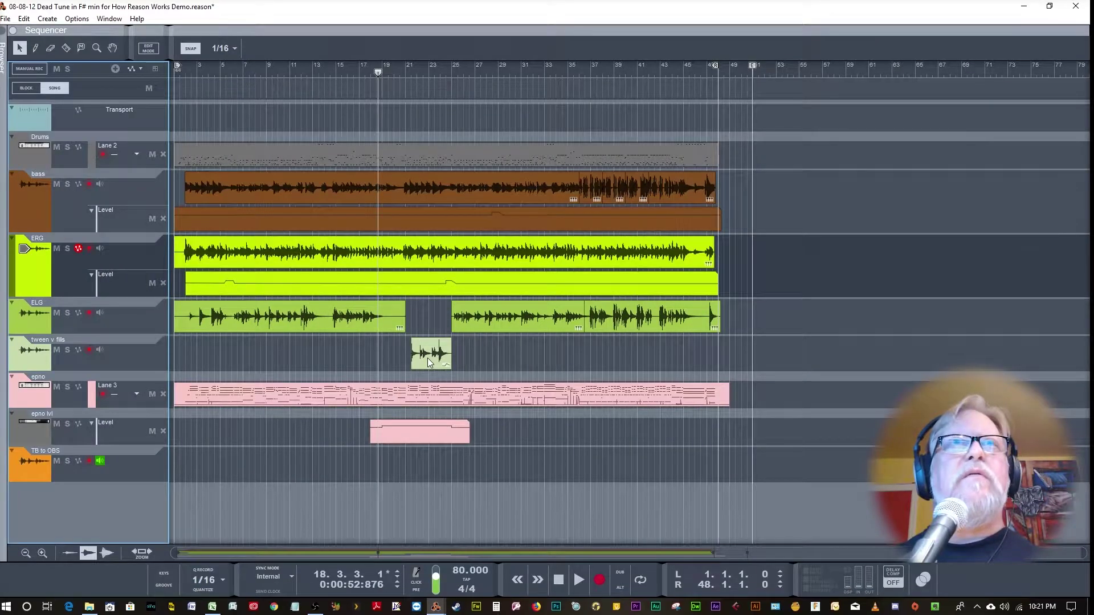
pyautogui.click(427, 358)
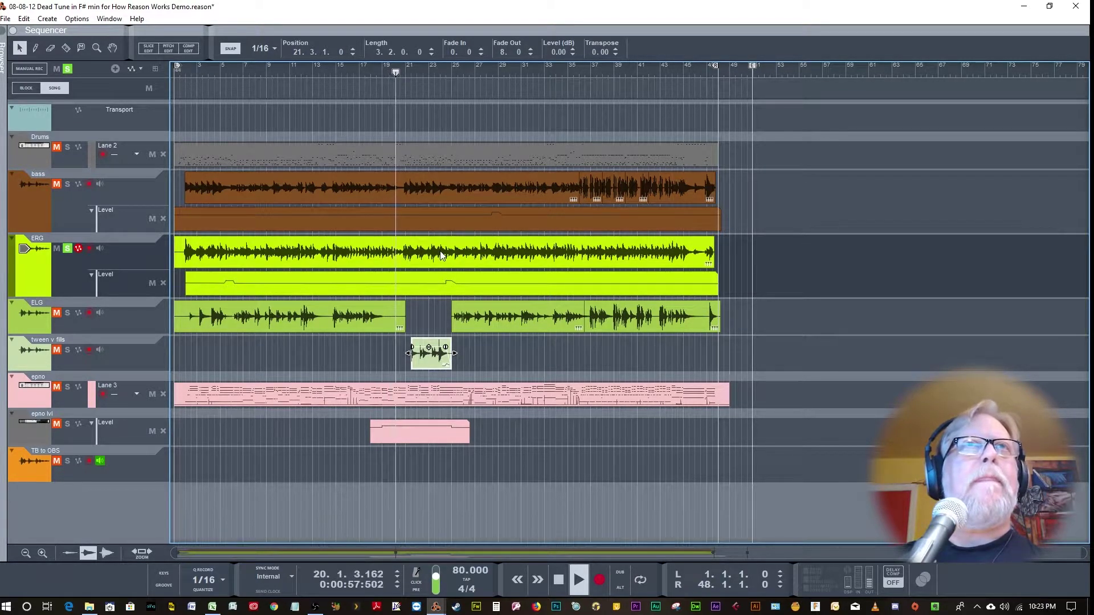
pyautogui.press('space')
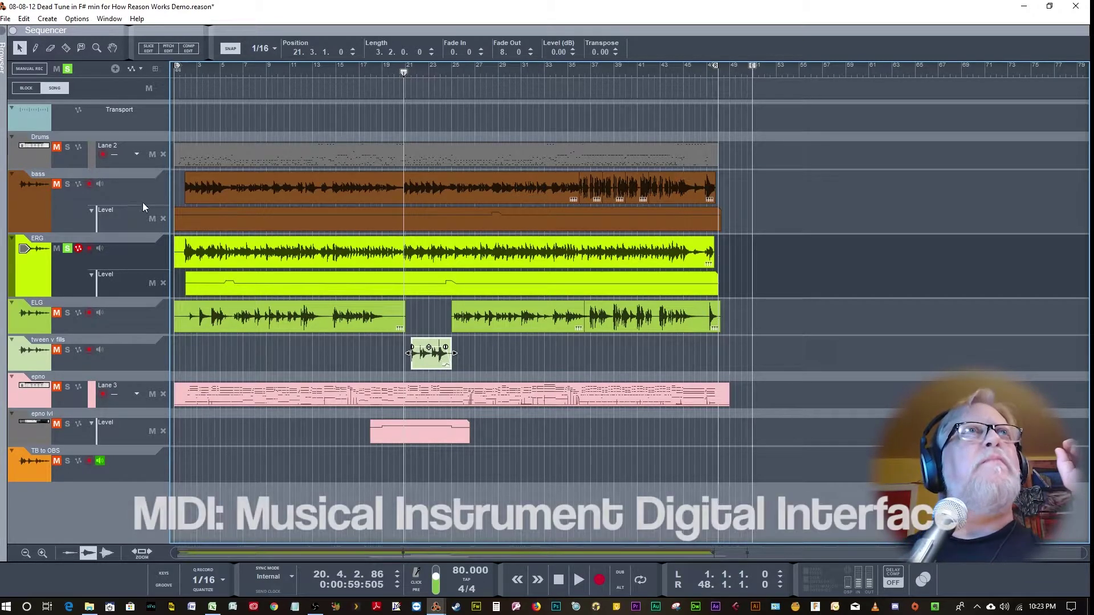
# Switch the solo from the ERG track to the Drums track and open the drum clip's notes for editing.
pyautogui.click(67, 248)
pyautogui.click(68, 147)
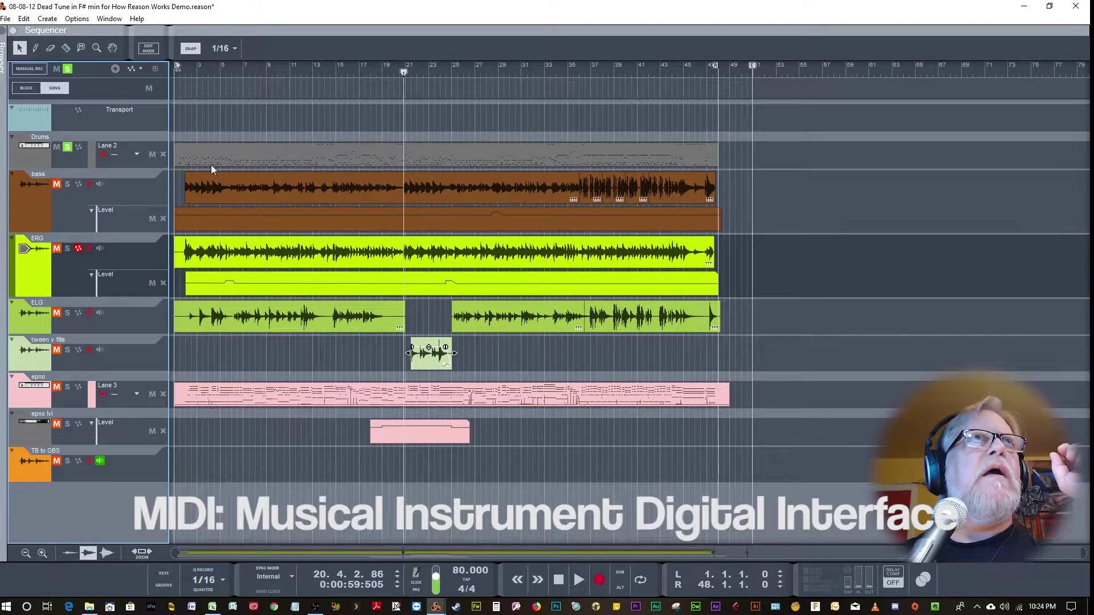
pyautogui.click(334, 149)
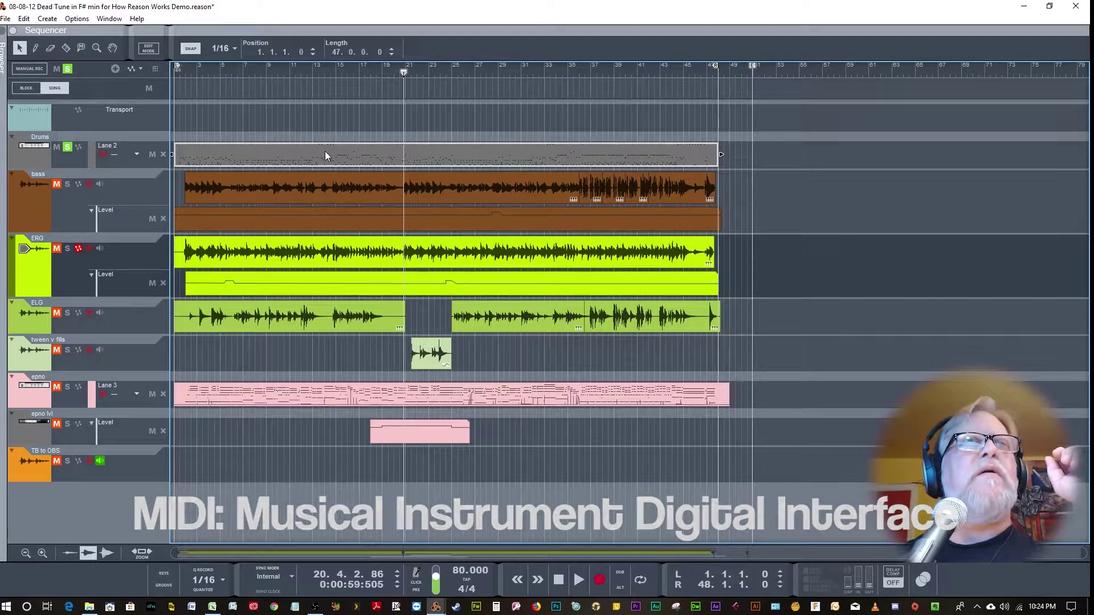
pyautogui.doubleClick(325, 151)
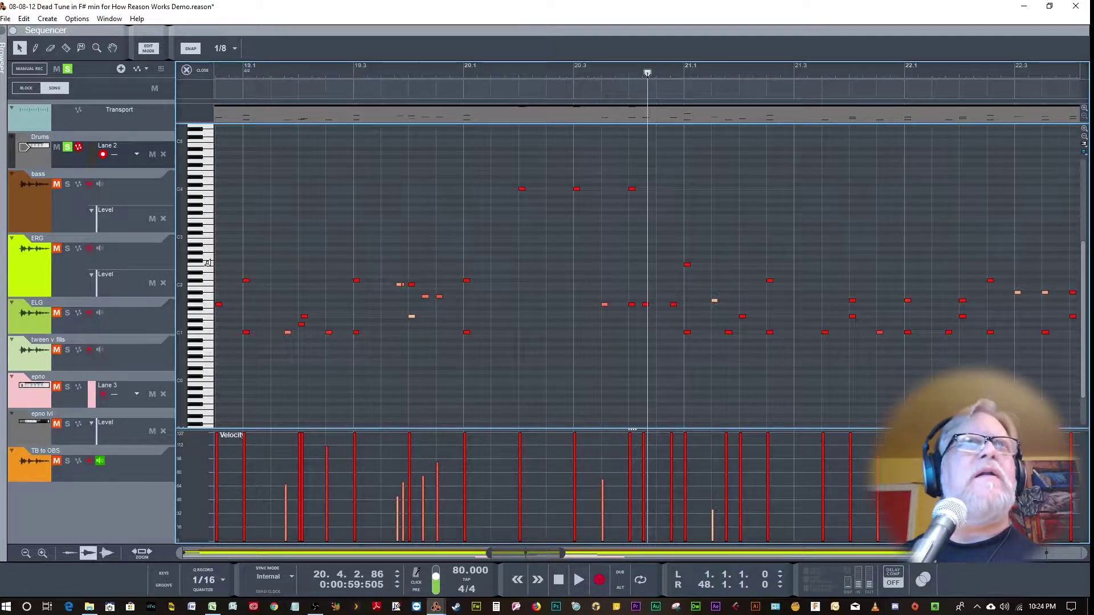
# Audition several drum sounds on the note editor's piano keyboard.
pyautogui.moveTo(208, 165)
pyautogui.mouseDown()
pyautogui.moveTo(206, 357)
pyautogui.moveTo(212, 239)
pyautogui.mouseUp()
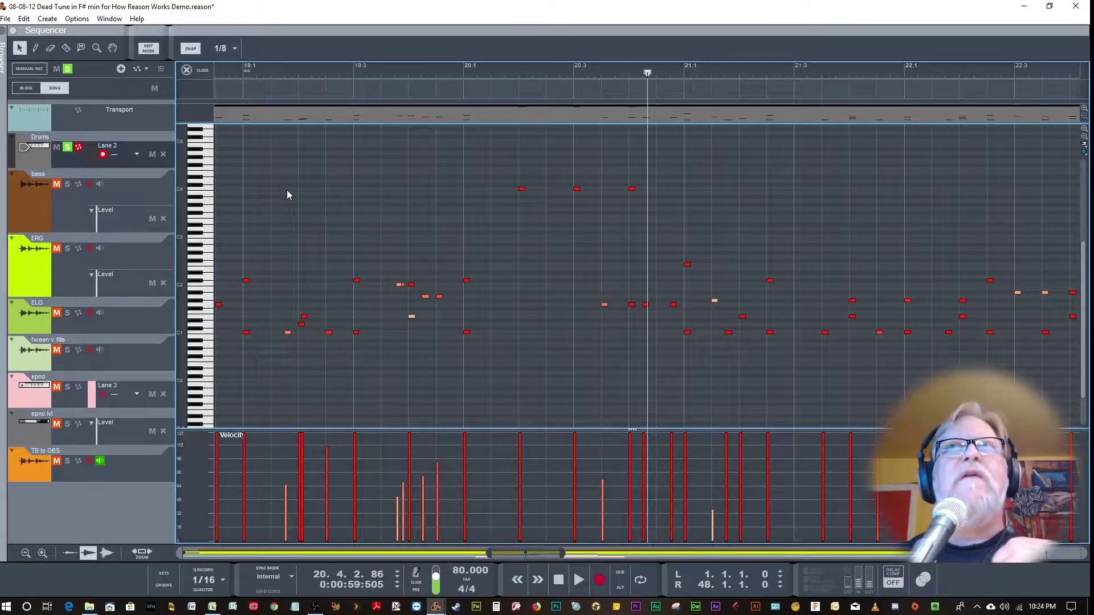
pyautogui.click(211, 264)
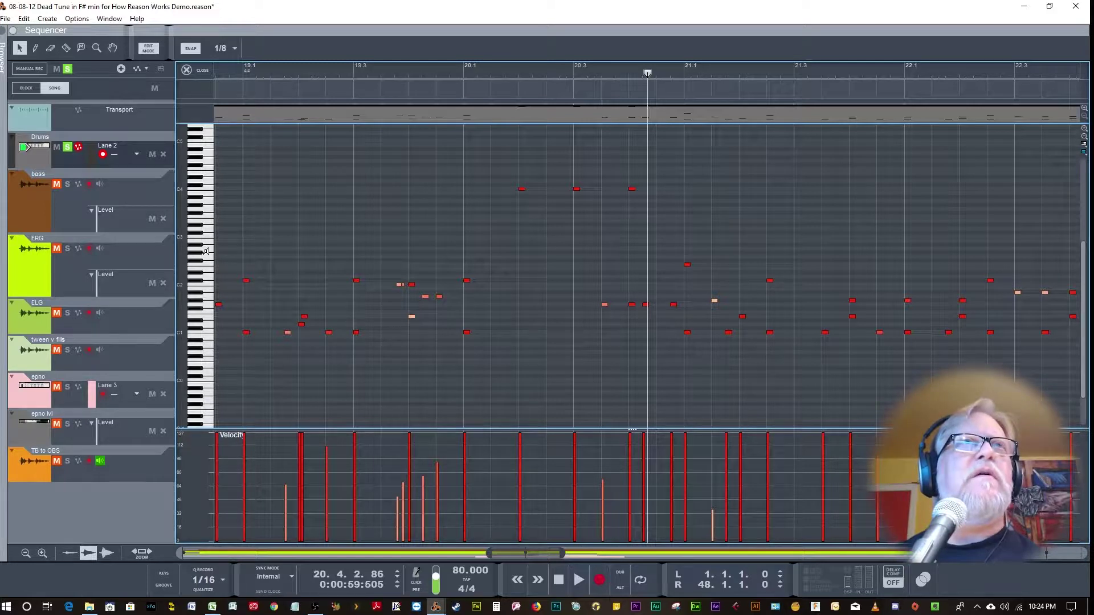
pyautogui.click(207, 249)
pyautogui.click(212, 240)
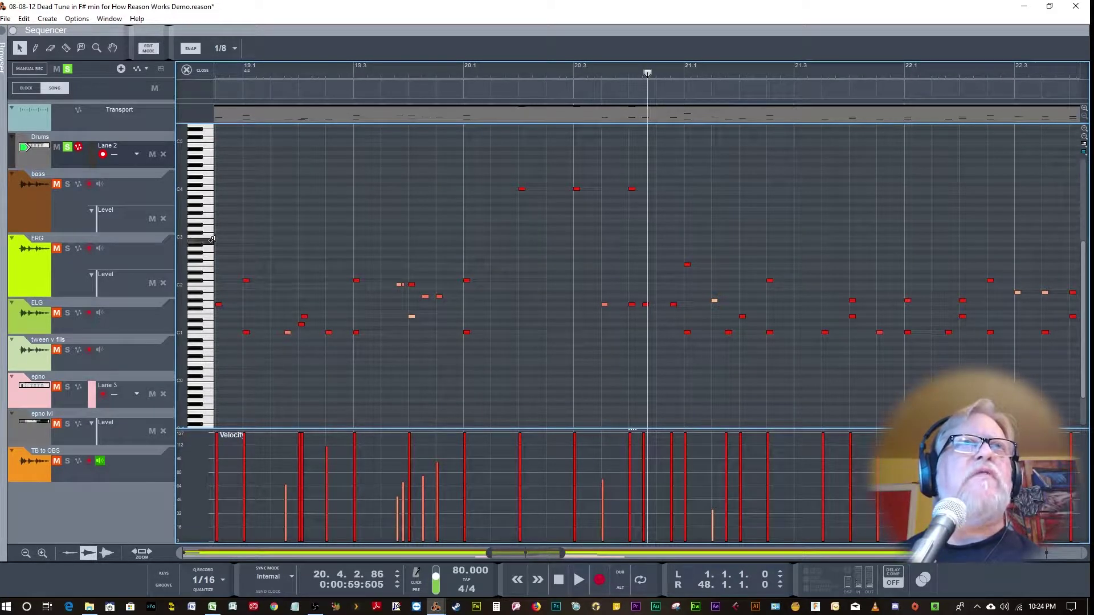
pyautogui.click(210, 231)
pyautogui.click(211, 229)
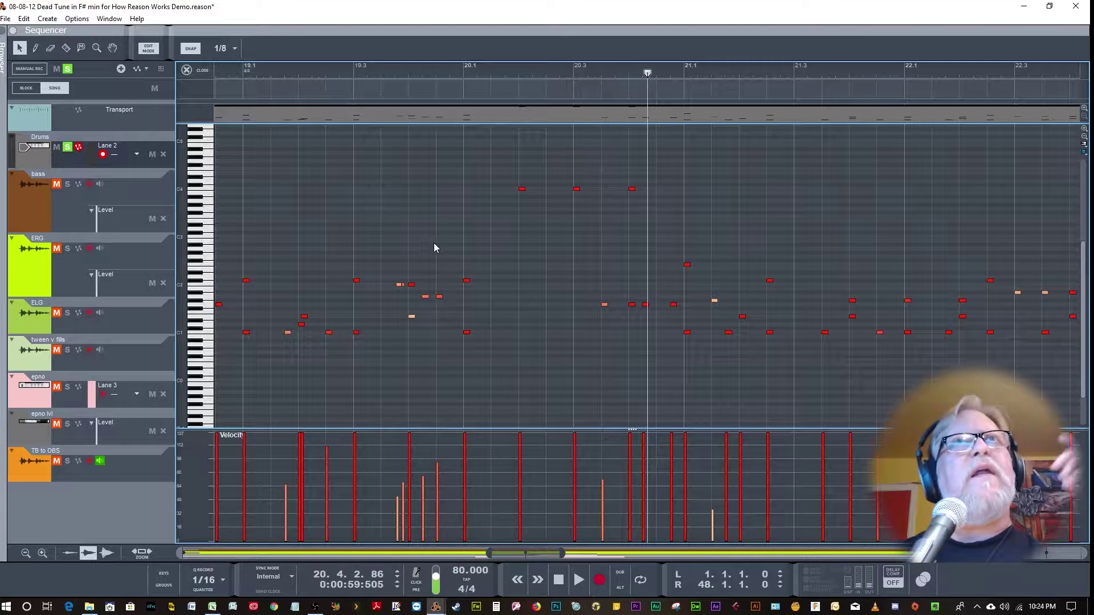
# Play the soloed drum notes from the start of bar 19 and stop playback.
pyautogui.click(36, 49)
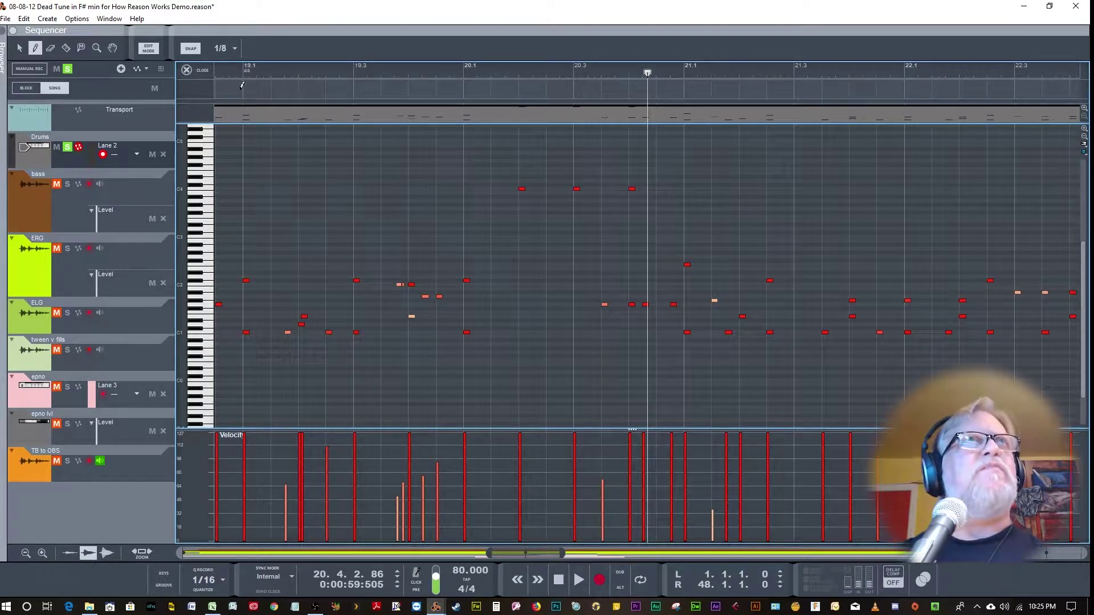
pyautogui.click(19, 48)
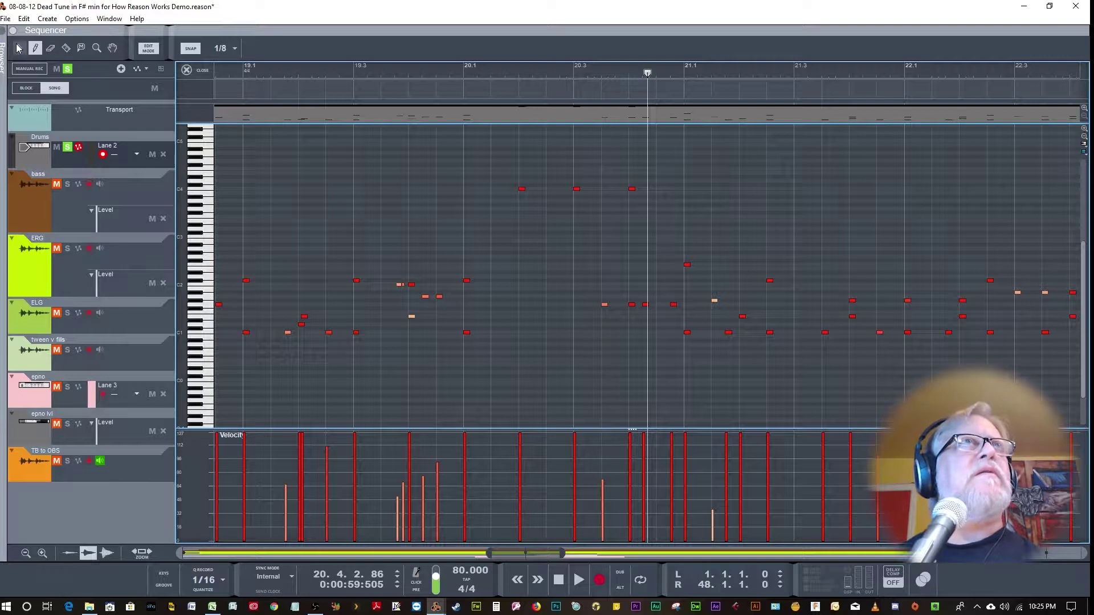
pyautogui.click(244, 71)
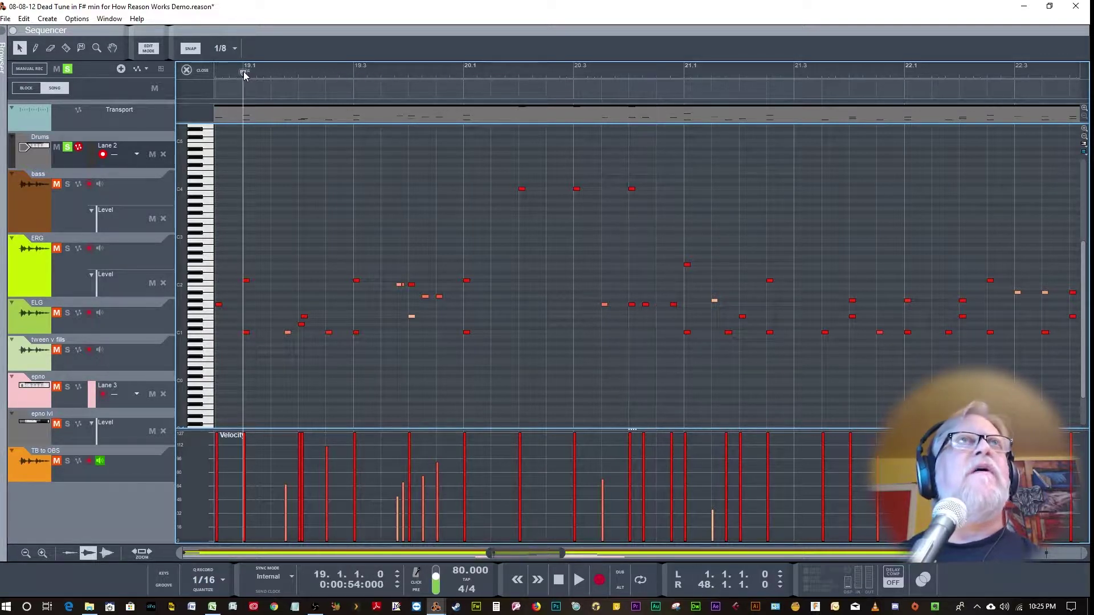
pyautogui.press('space')
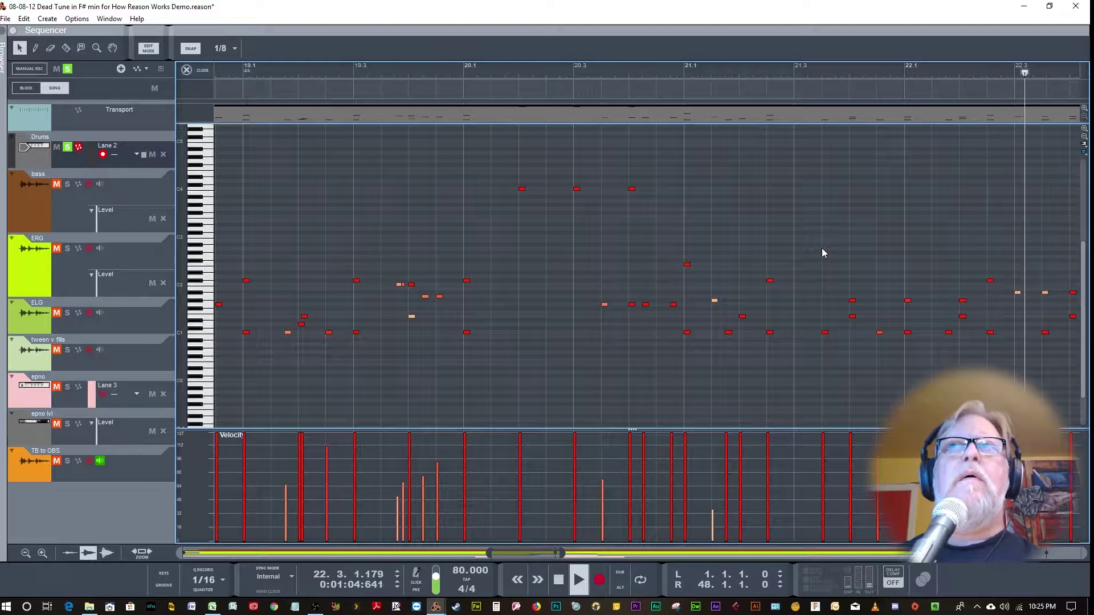
pyautogui.press('space')
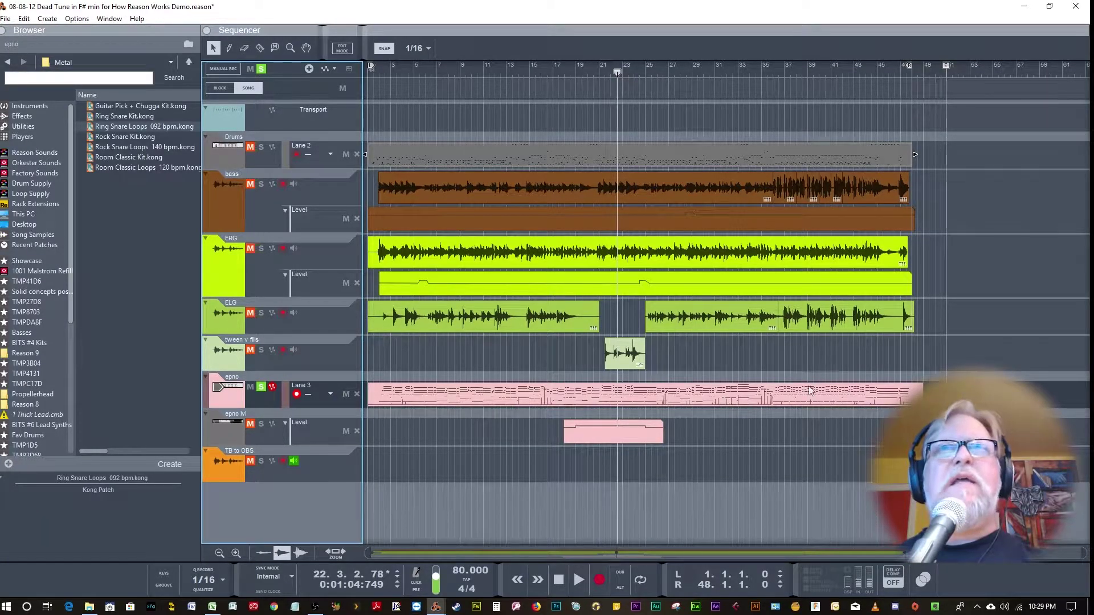
# Open the note clip on the epno track and play it from position 21.2.1.
pyautogui.doubleClick(481, 395)
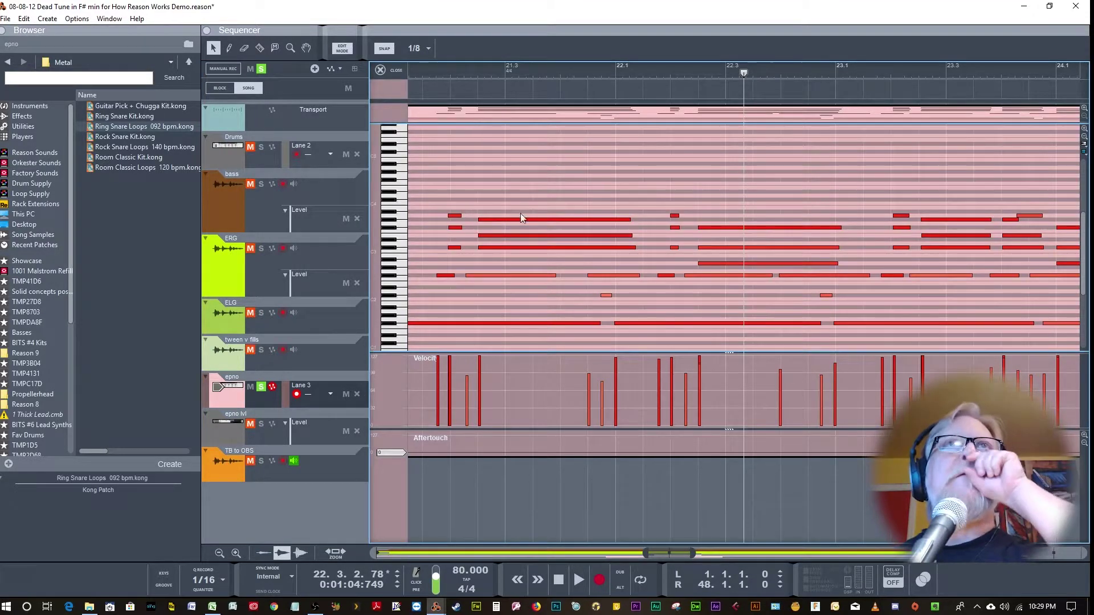
pyautogui.click(459, 70)
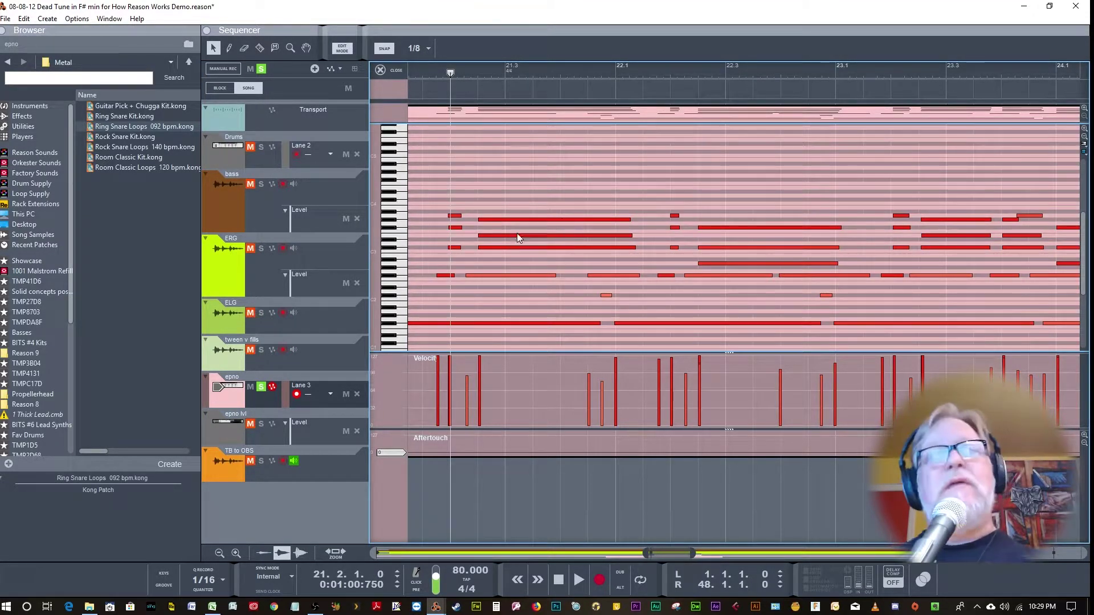
pyautogui.press('space')
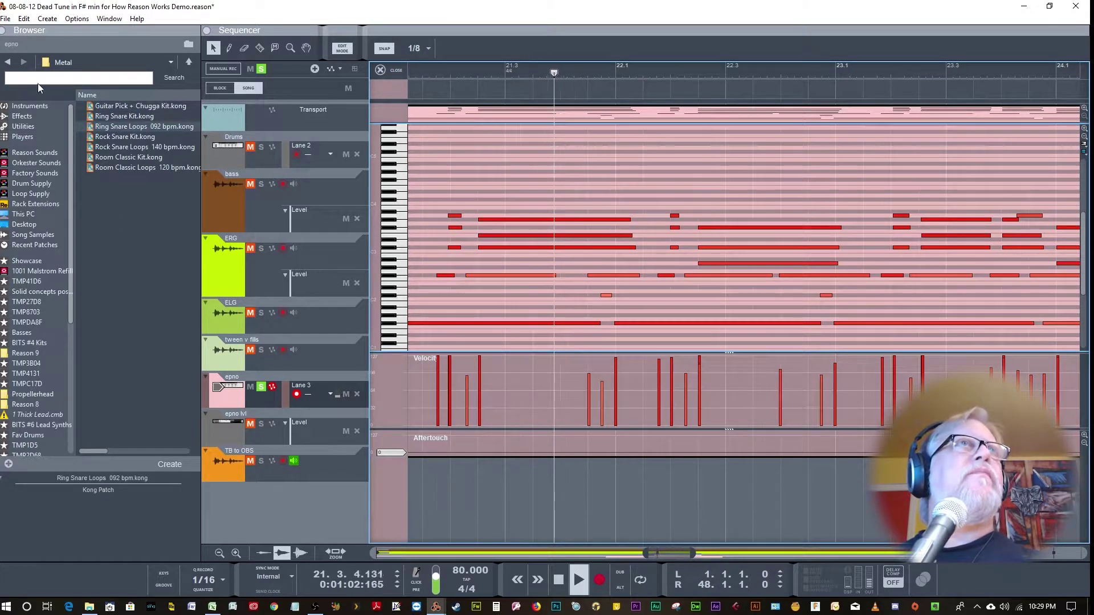
# Load the Ambient Piano.cmb patch from the Acoustic Piano folder of Reason Sounds' Keys & Chords onto the epno track.
pyautogui.click(35, 154)
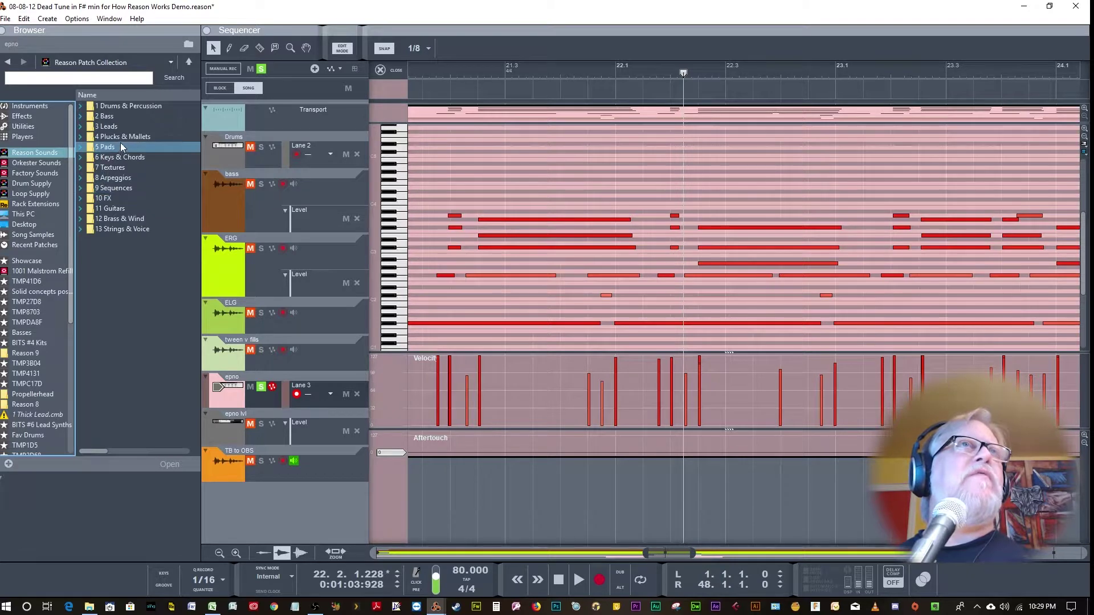
pyautogui.click(80, 157)
pyautogui.click(81, 156)
pyautogui.click(95, 168)
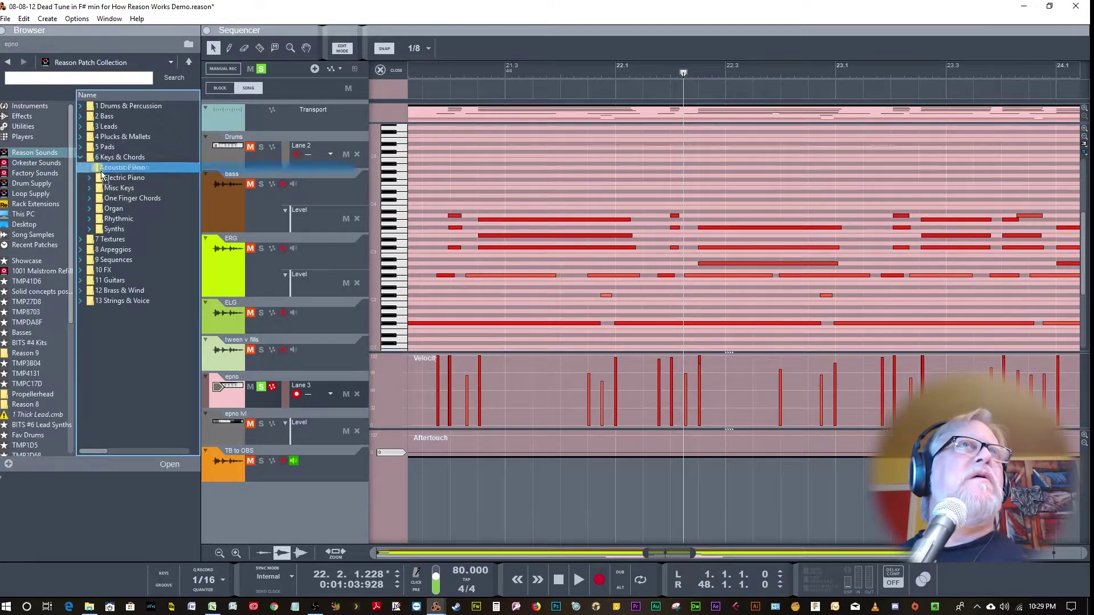
pyautogui.click(91, 168)
pyautogui.moveTo(124, 174); pyautogui.dragTo(256, 383)
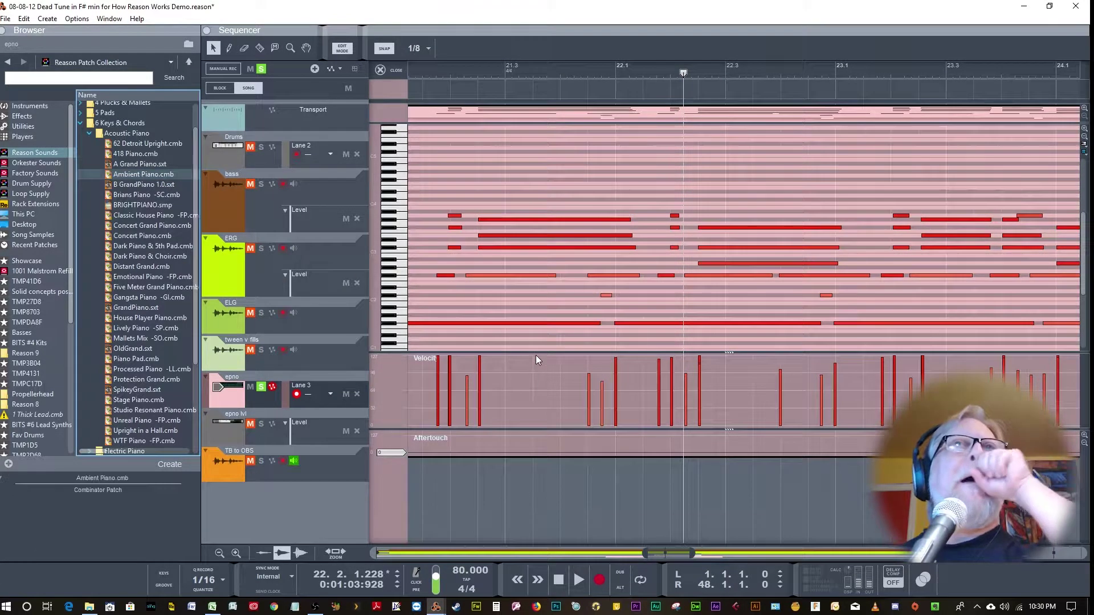
# Play the epno part with the new piano sound from position 21.2.1, clearing all solos during playback.
pyautogui.click(450, 72)
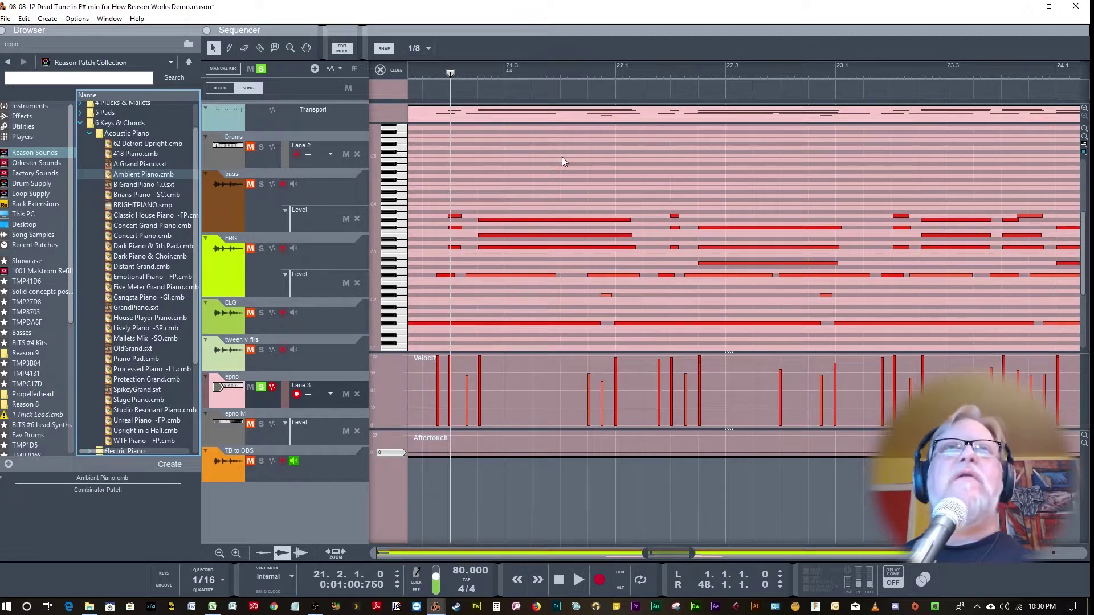
pyautogui.press('space')
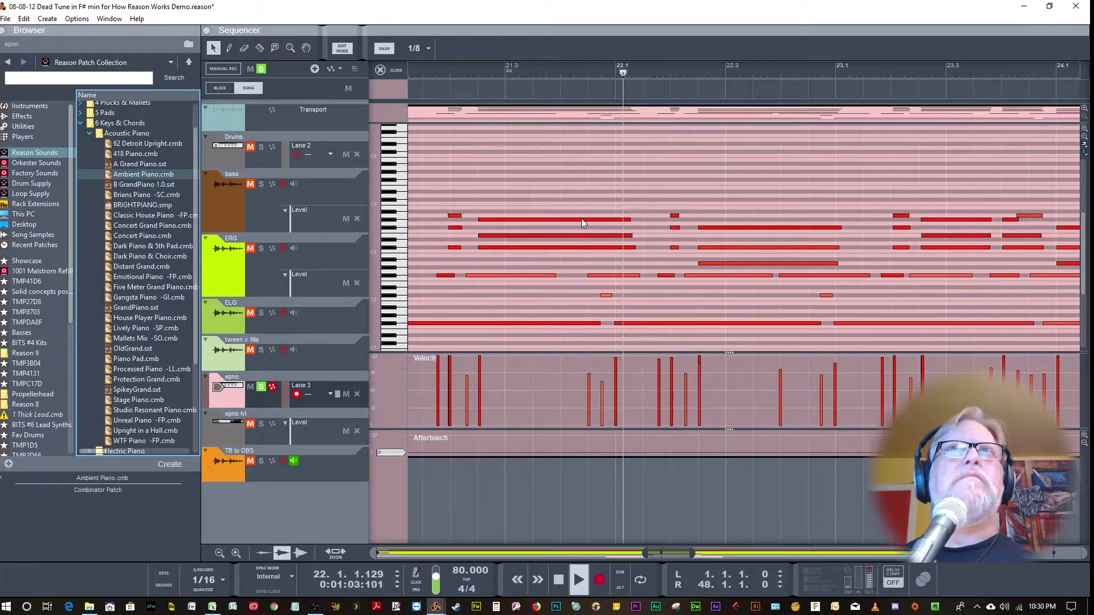
pyautogui.click(262, 69)
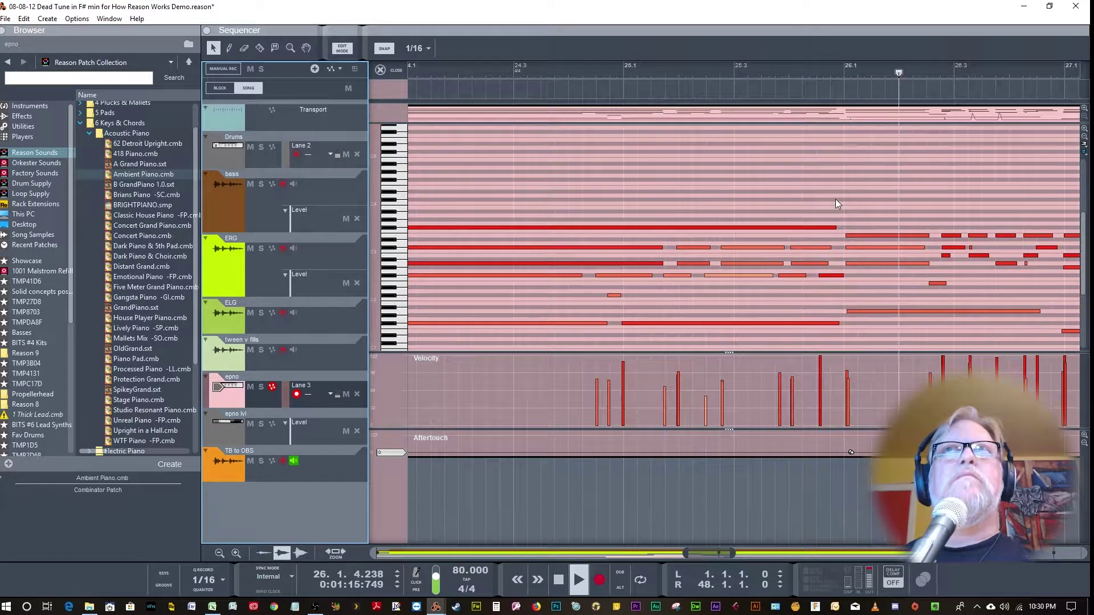
pyautogui.press('space')
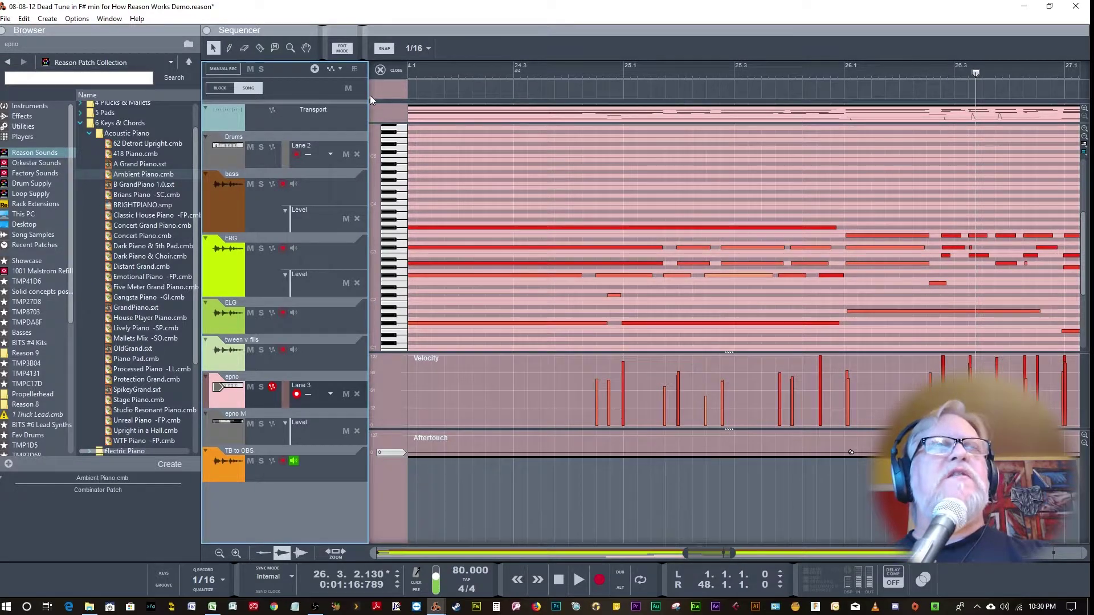
# Undo the clearing of the track solo and redo it.
pyautogui.click(25, 20)
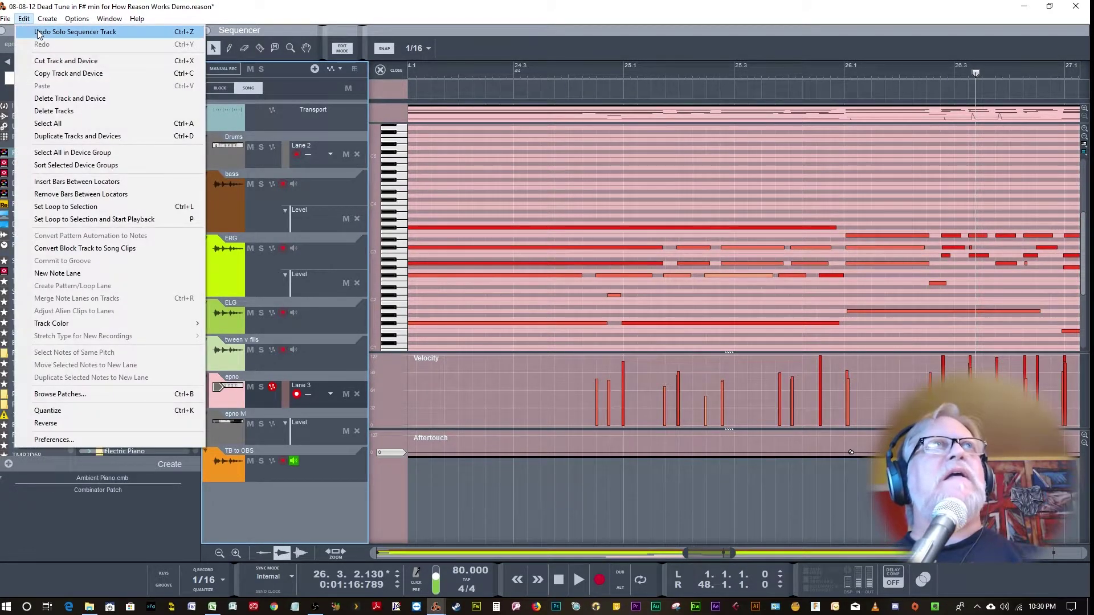
pyautogui.press('Escape')
pyautogui.press('s')
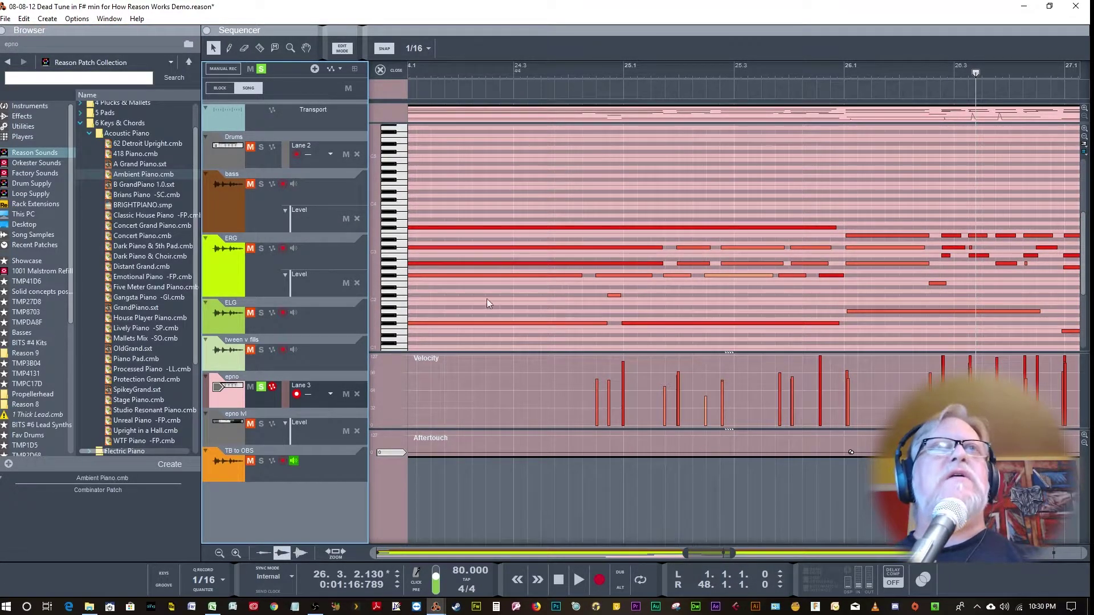
pyautogui.click(25, 18)
pyautogui.moveTo(47, 19)
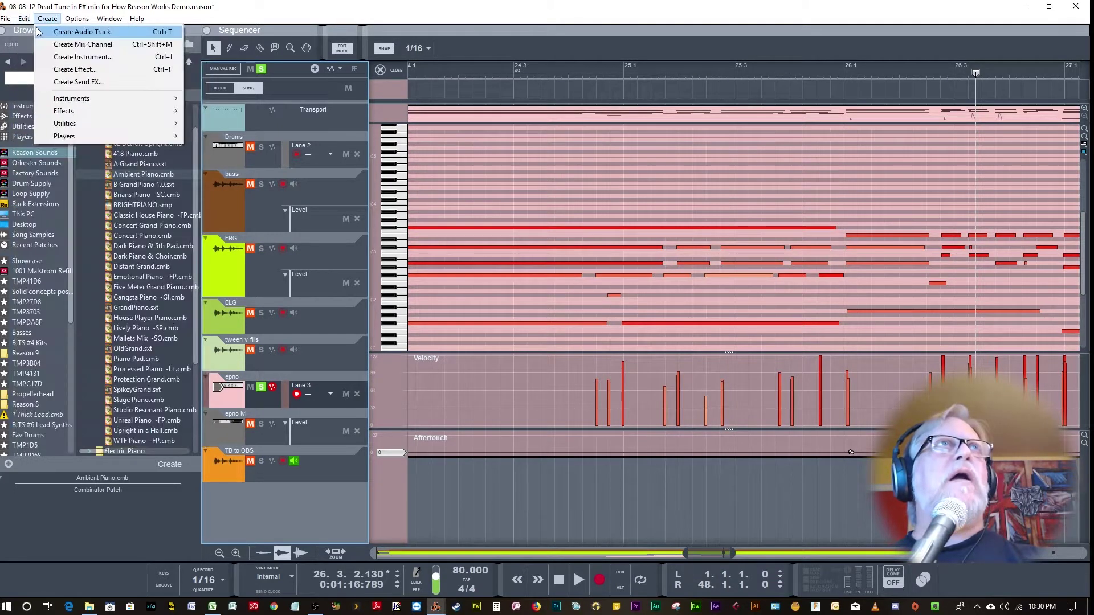
pyautogui.click(57, 32)
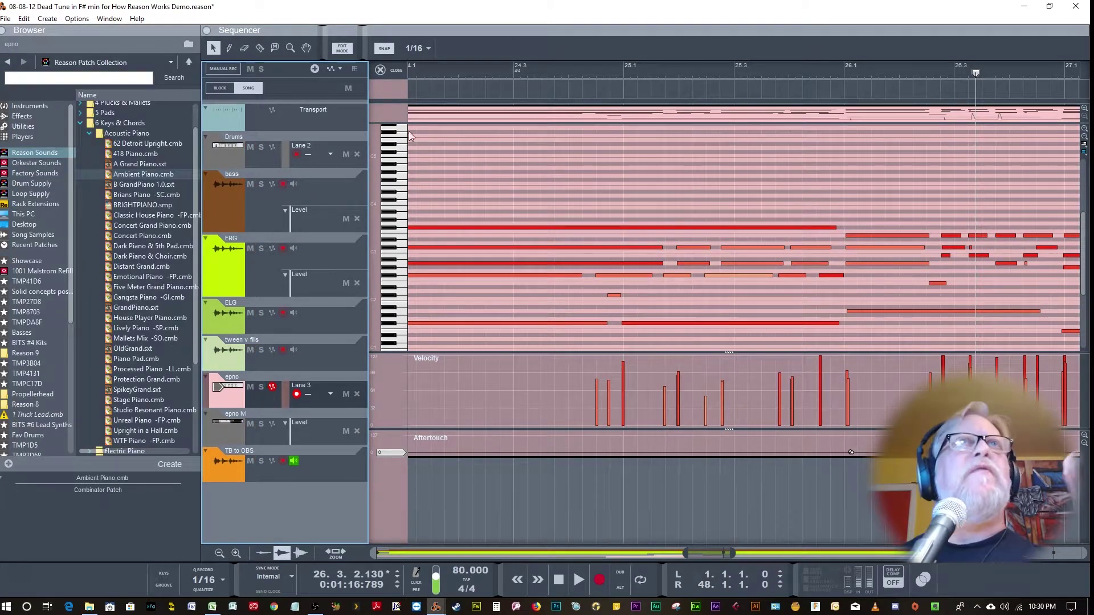
# Close the note editor and select the long first audio clip on the bass track.
pyautogui.click(380, 70)
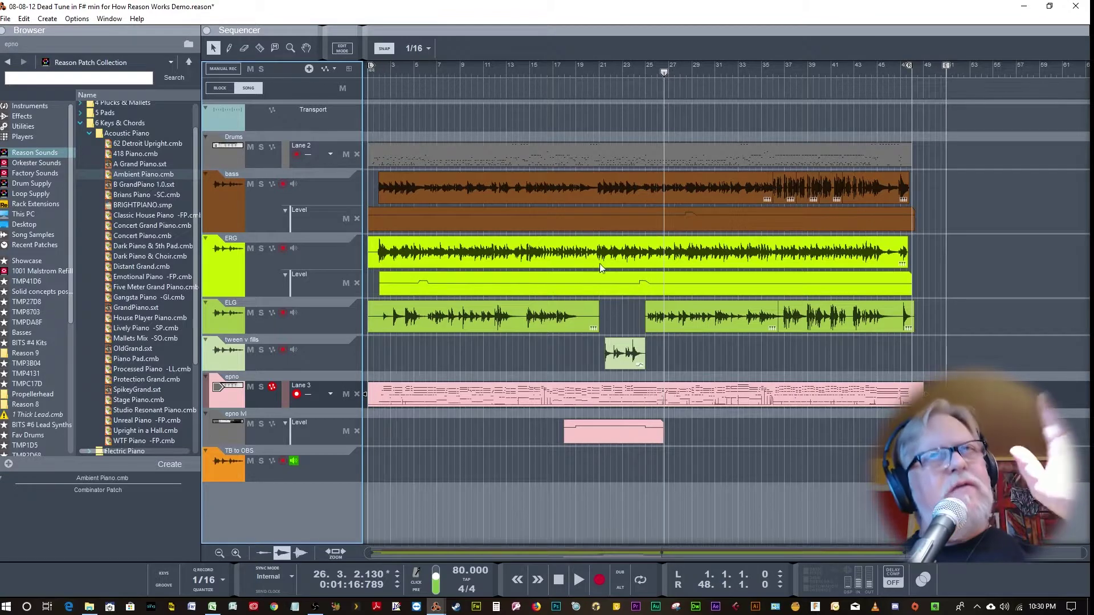
pyautogui.click(565, 153)
pyautogui.click(560, 182)
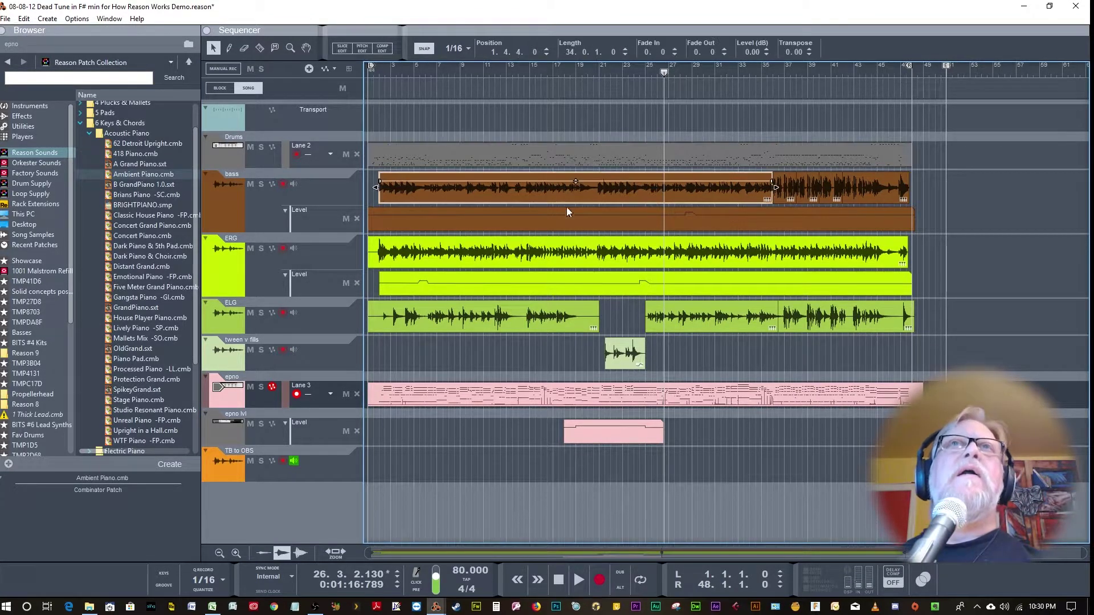
# Select the level automation clip on the bass track.
pyautogui.click(580, 258)
pyautogui.click(568, 219)
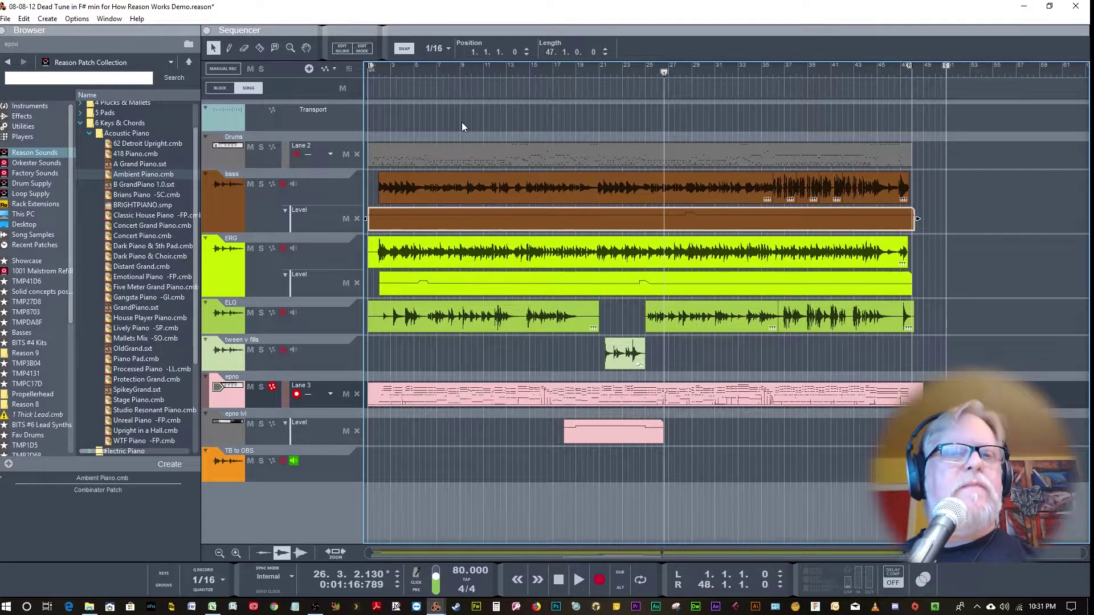
# Switch to the mixer and look over its channel strips, from the dynamics and EQ down to the inserts and sends.
pyautogui.press('F5')
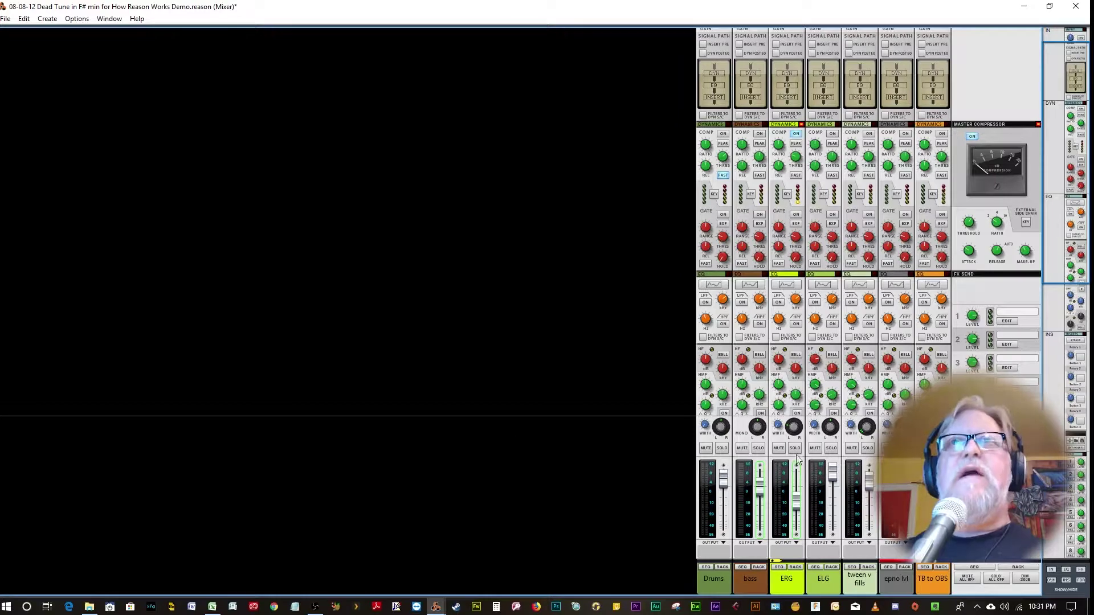
pyautogui.scroll(-8, 819, 385)
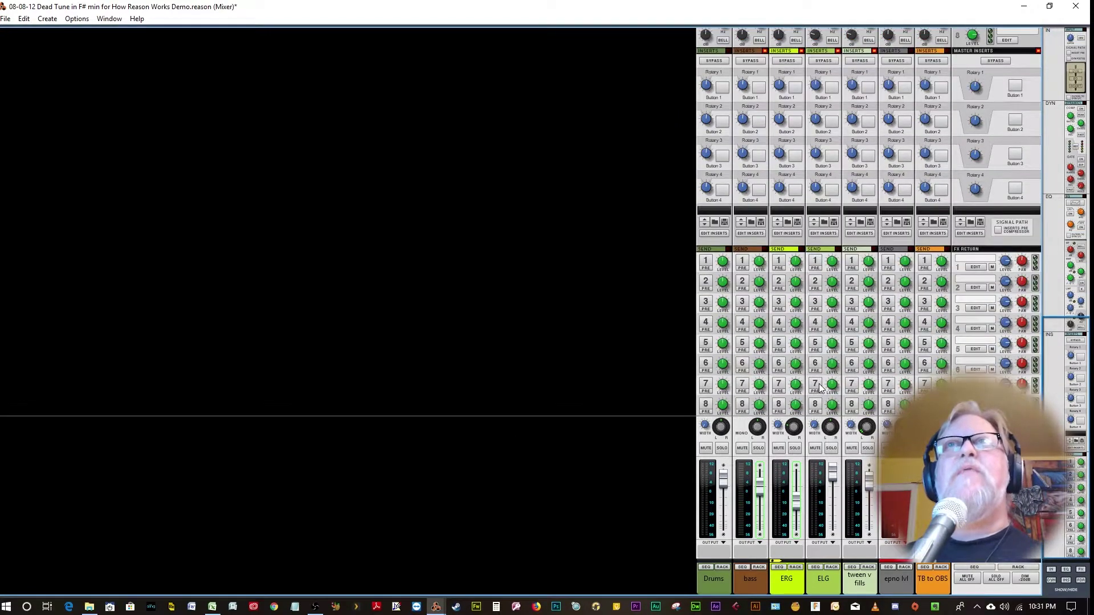
pyautogui.scroll(8, 819, 387)
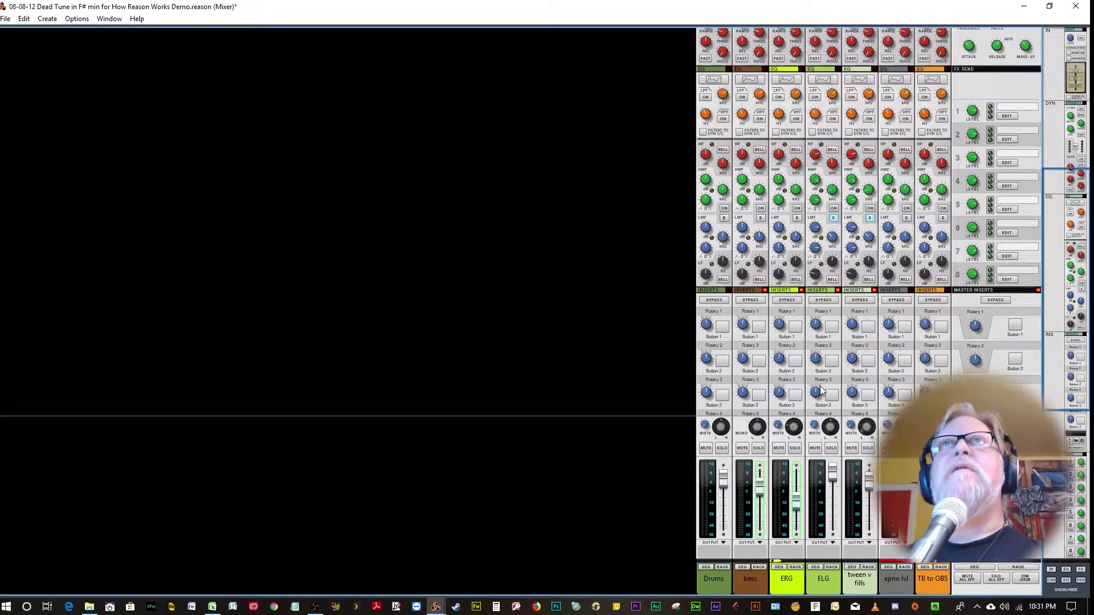
pyautogui.scroll(5, 819, 398)
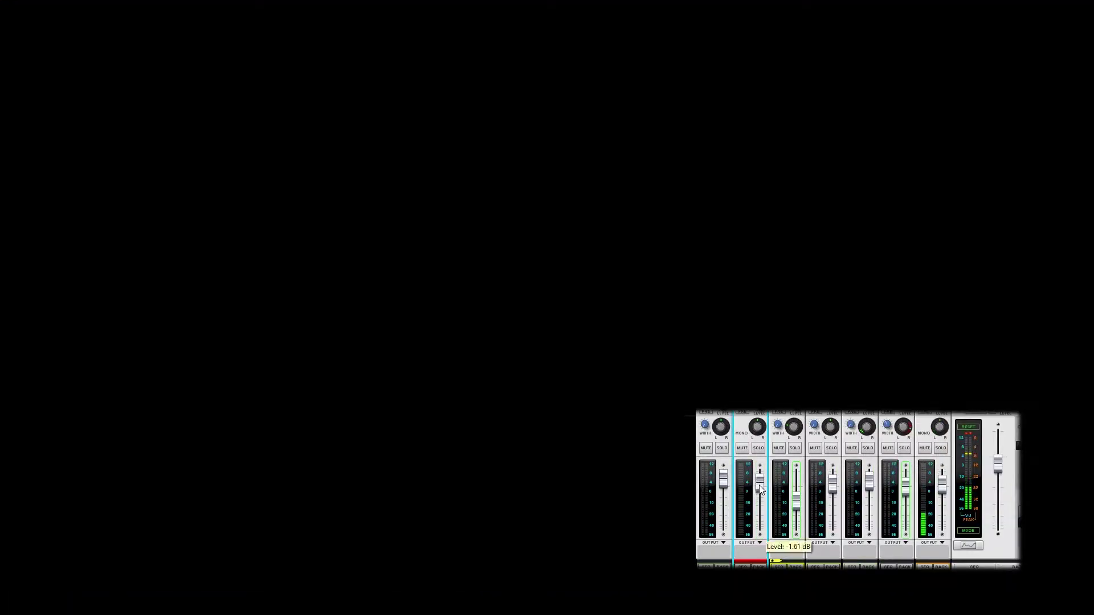
# Adjust the ERG channel's pan knob while it plays soloed to demonstrate stereo placement.
pyautogui.moveTo(761, 428)
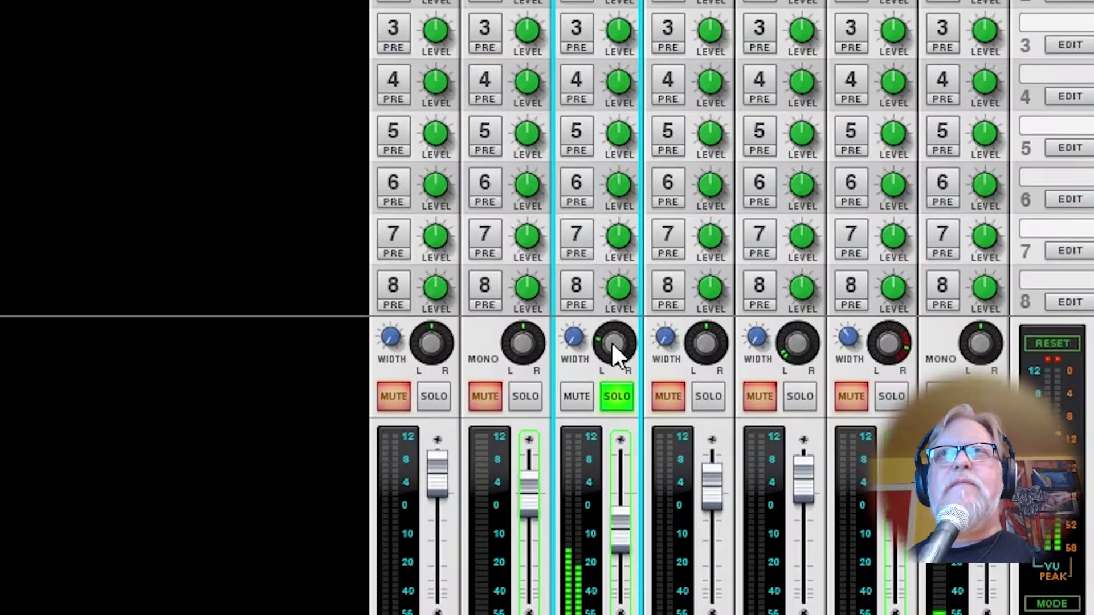
pyautogui.moveTo(794, 429); pyautogui.dragTo(798, 450)
pyautogui.moveTo(624, 403)
pyautogui.mouseDown()
pyautogui.moveTo(545, 202)
pyautogui.moveTo(500, 38)
pyautogui.moveTo(519, 151)
pyautogui.moveTo(616, 434)
pyautogui.moveTo(630, 446)
pyautogui.moveTo(538, 166)
pyautogui.moveTo(628, 423)
pyautogui.moveTo(562, 410)
pyautogui.moveTo(552, 61)
pyautogui.moveTo(604, 370)
pyautogui.moveTo(620, 289)
pyautogui.moveTo(623, 347)
pyautogui.moveTo(602, 403)
pyautogui.mouseUp()
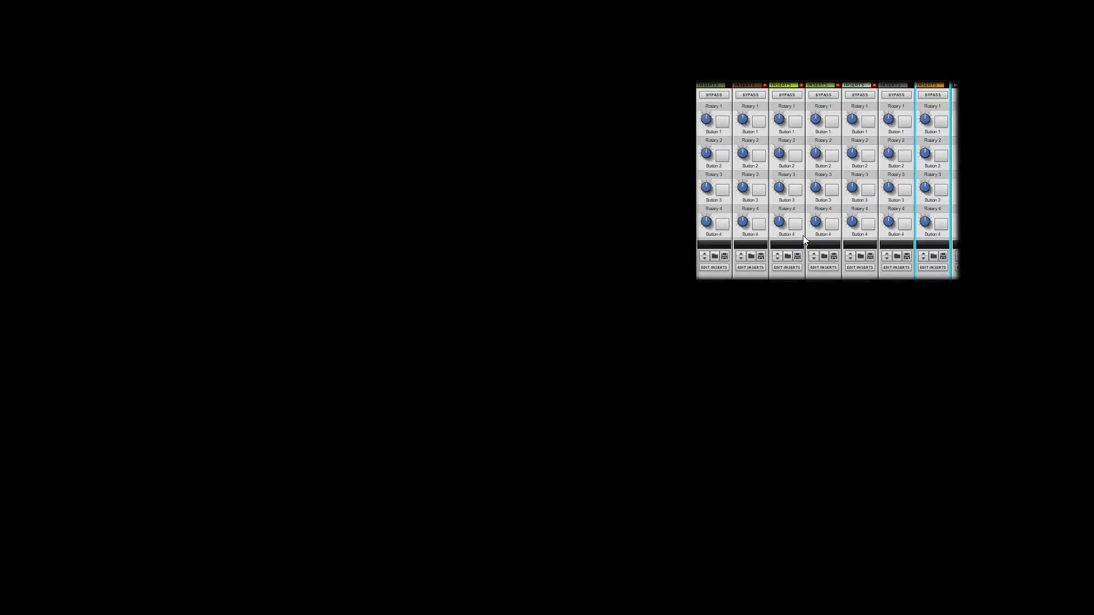
# Enable EQ for the Drums channel in the Spectrum EQ and set the high-mid band to about 2.31 kHz with 0.95 dB gain.
pyautogui.scroll(5, 812, 221)
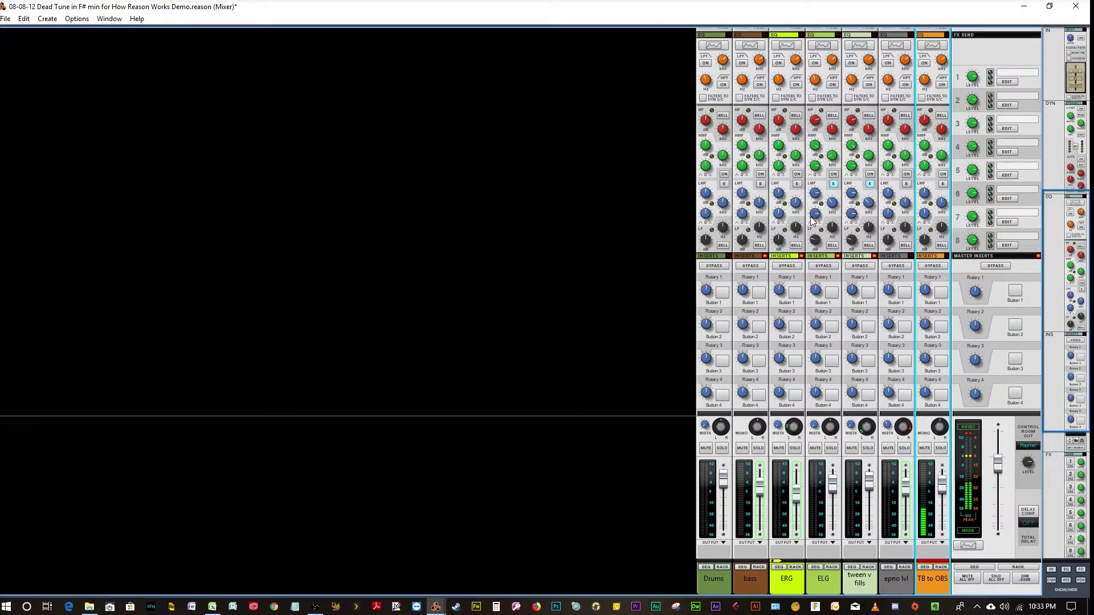
pyautogui.scroll(4, 812, 222)
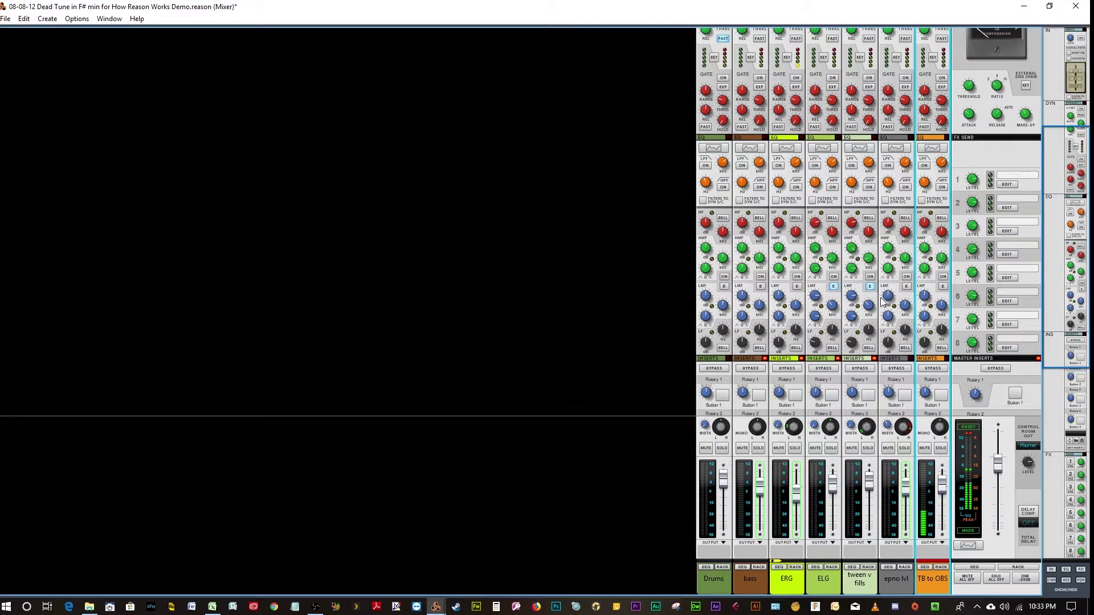
pyautogui.press('F2')
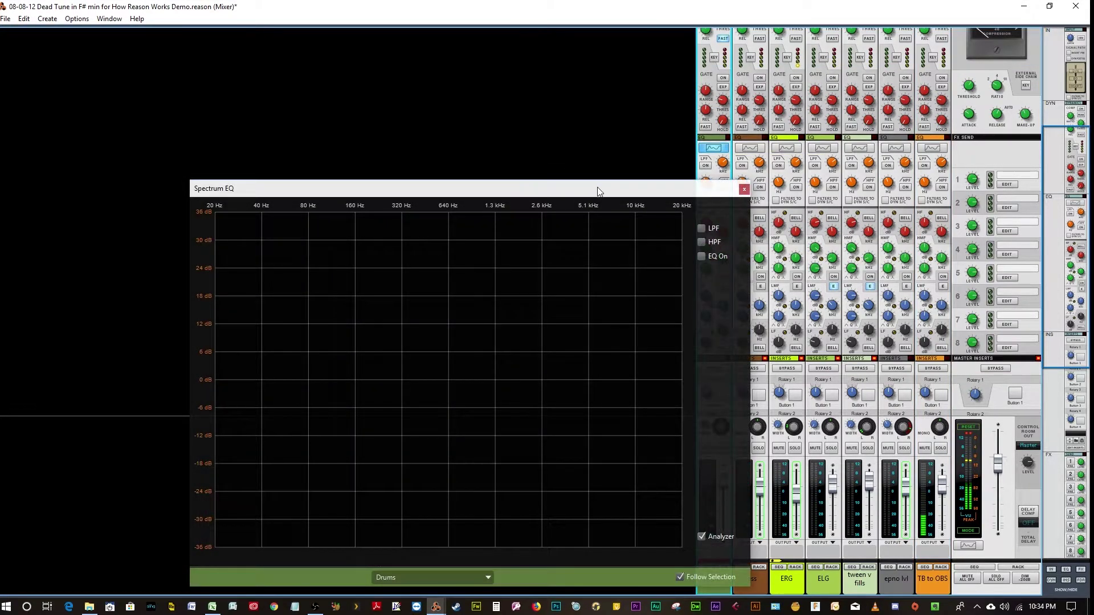
pyautogui.moveTo(599, 186); pyautogui.dragTo(601, 120)
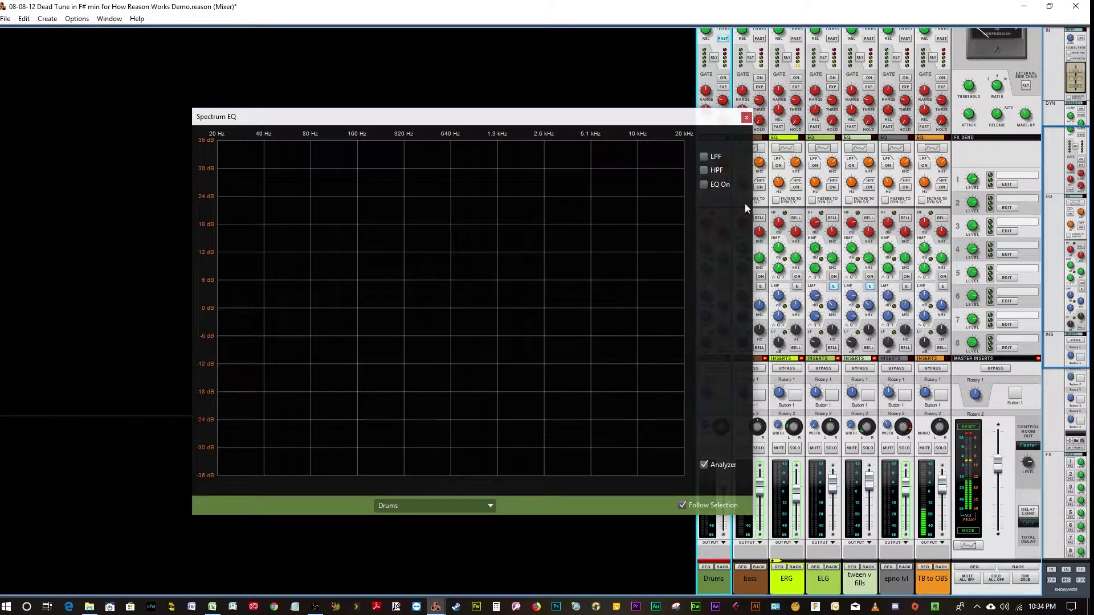
pyautogui.click(704, 184)
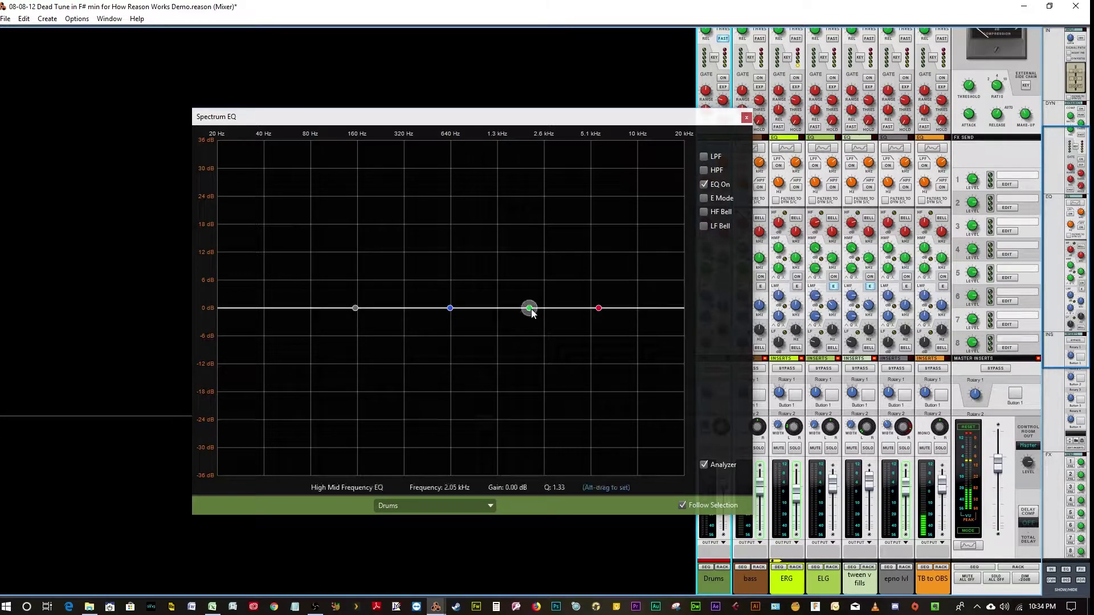
pyautogui.moveTo(527, 309)
pyautogui.mouseDown()
pyautogui.moveTo(530, 247)
pyautogui.moveTo(537, 304)
pyautogui.mouseUp()
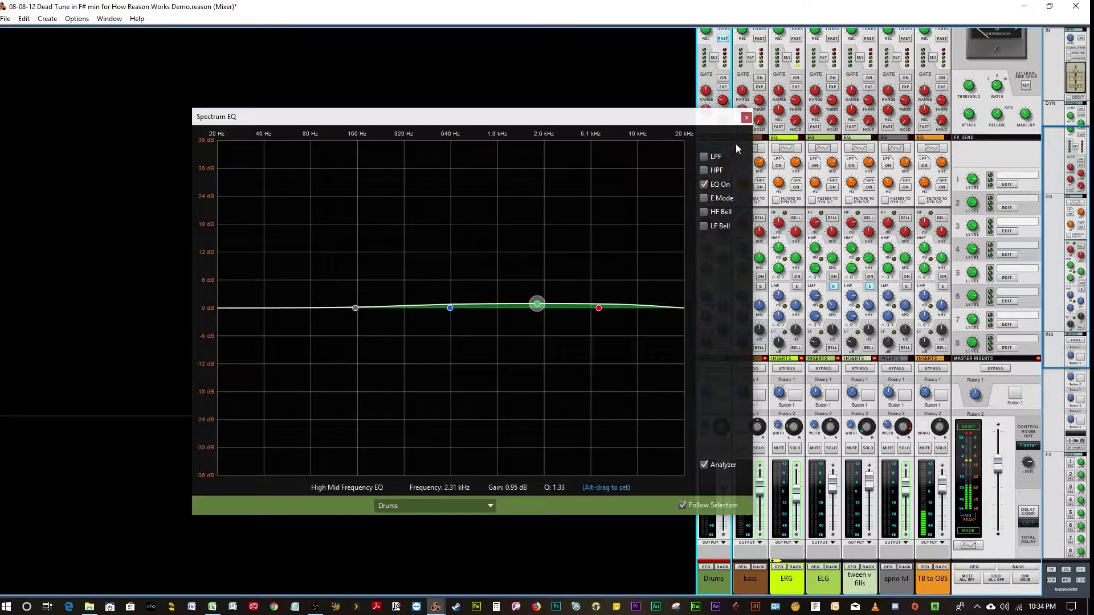
pyautogui.click(745, 119)
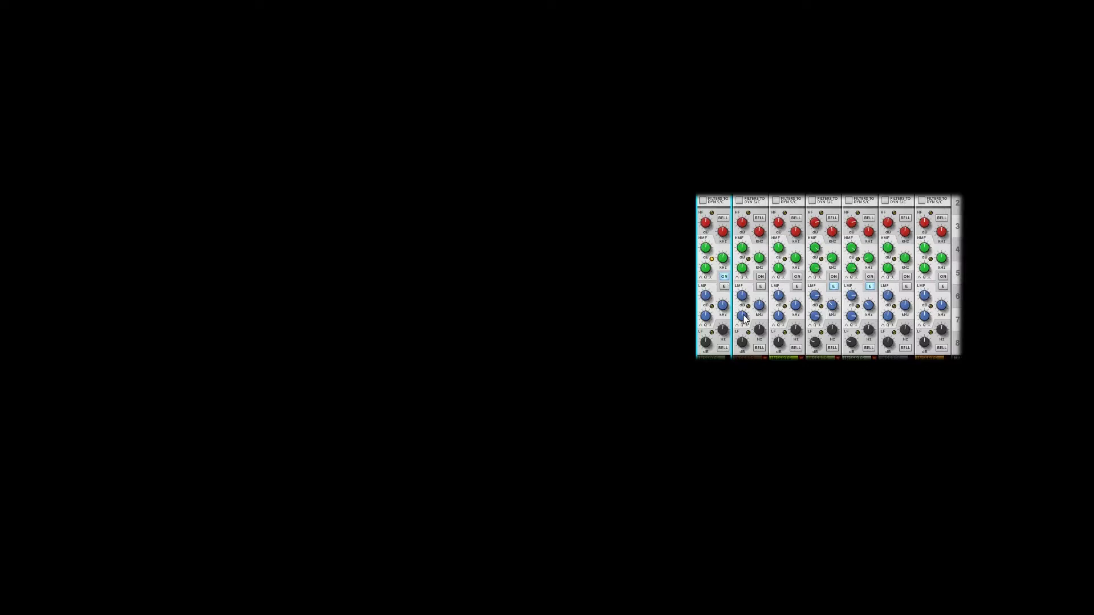
# Look over the mixer's input and dynamics sections, the master compressor, and the FX returns.
pyautogui.scroll(3, 739, 261)
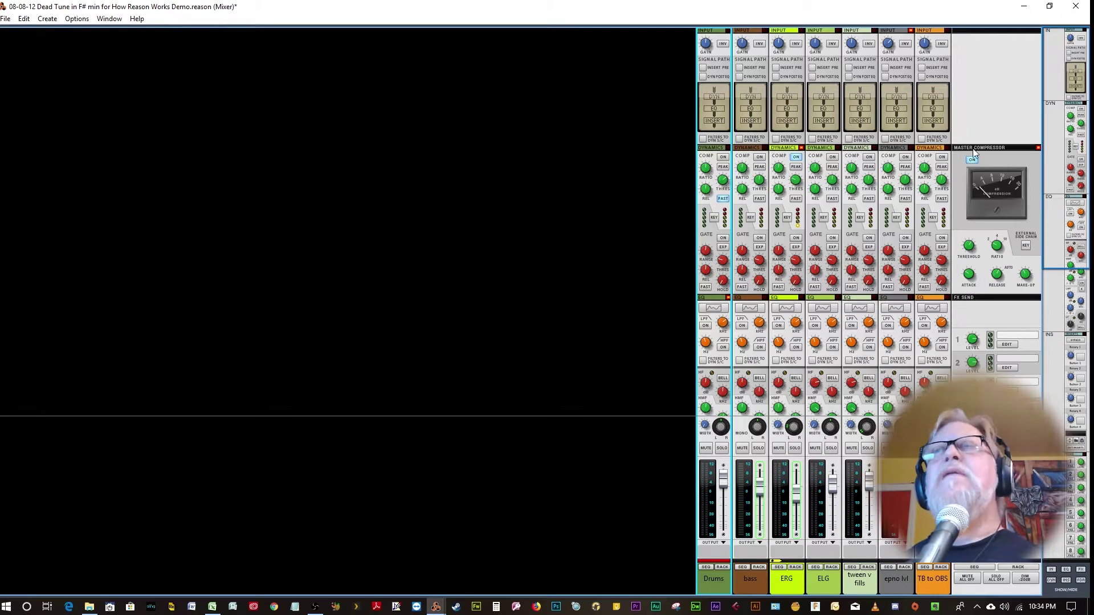
pyautogui.scroll(-10, 974, 153)
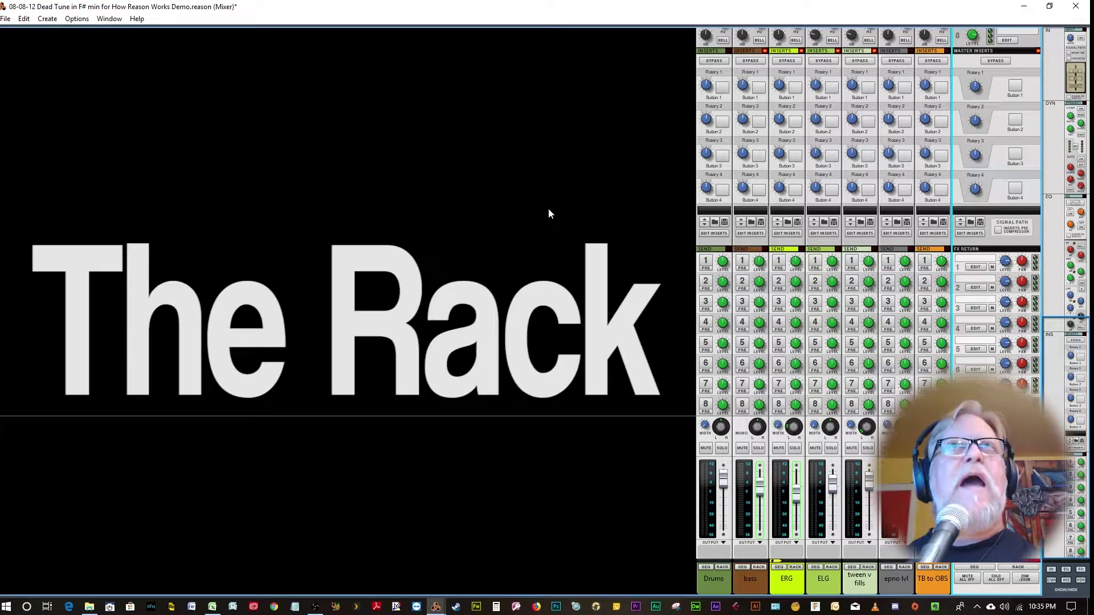
# Switch to the rack and unfold the bass track to show its Bass Amp insert.
pyautogui.press('F6')
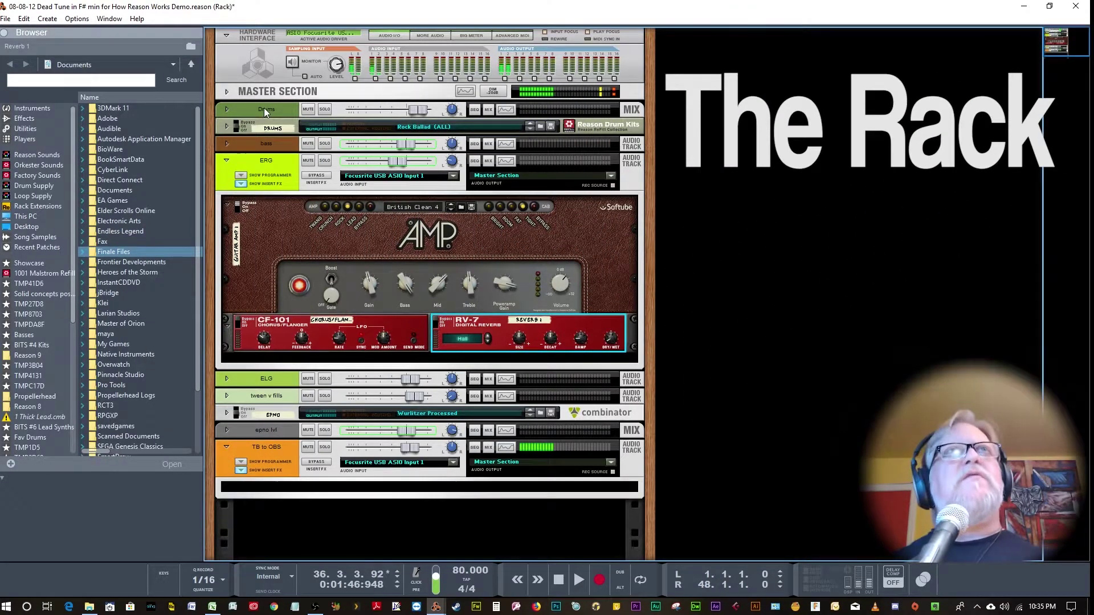
pyautogui.click(226, 143)
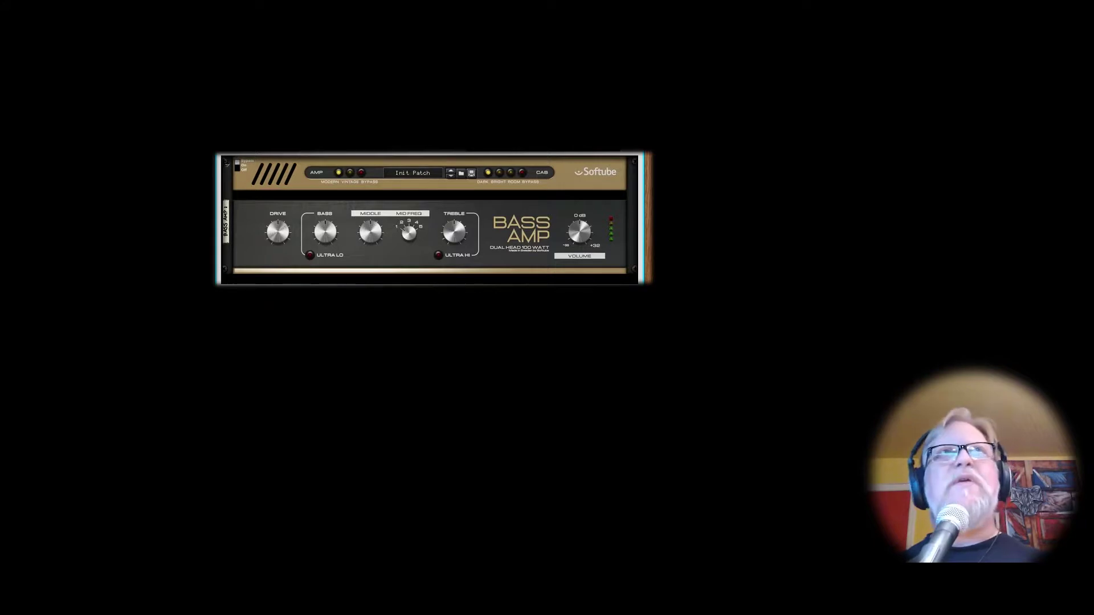
pyautogui.scroll(-3, 350, 228)
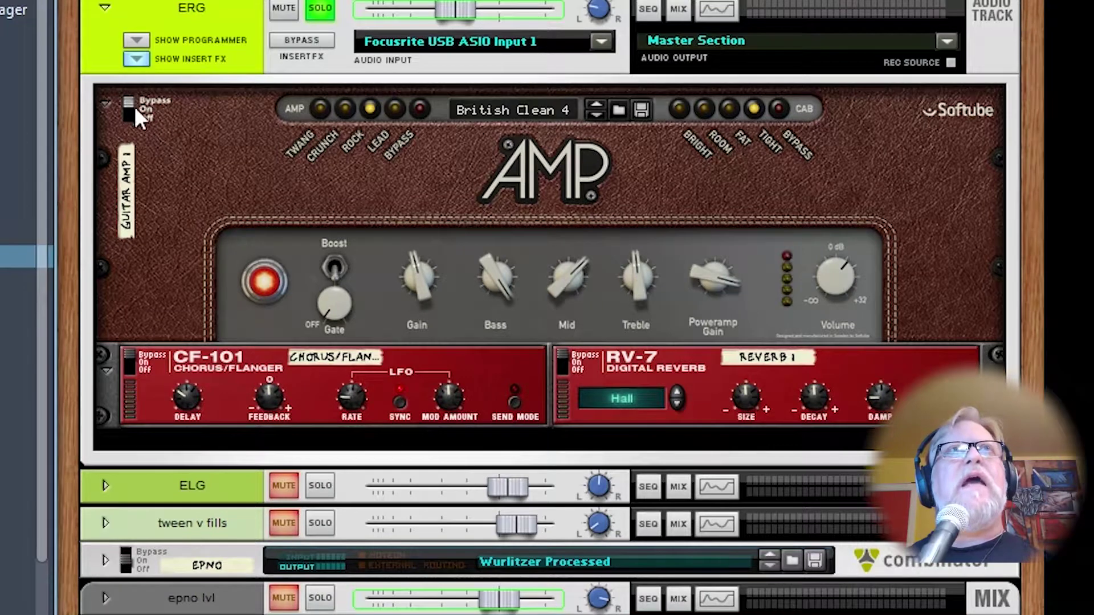
# Switch on the soloed ERG track's Guitar Amp, CF-101 chorus/flanger and RV-7 reverb one after another.
pyautogui.click(131, 110)
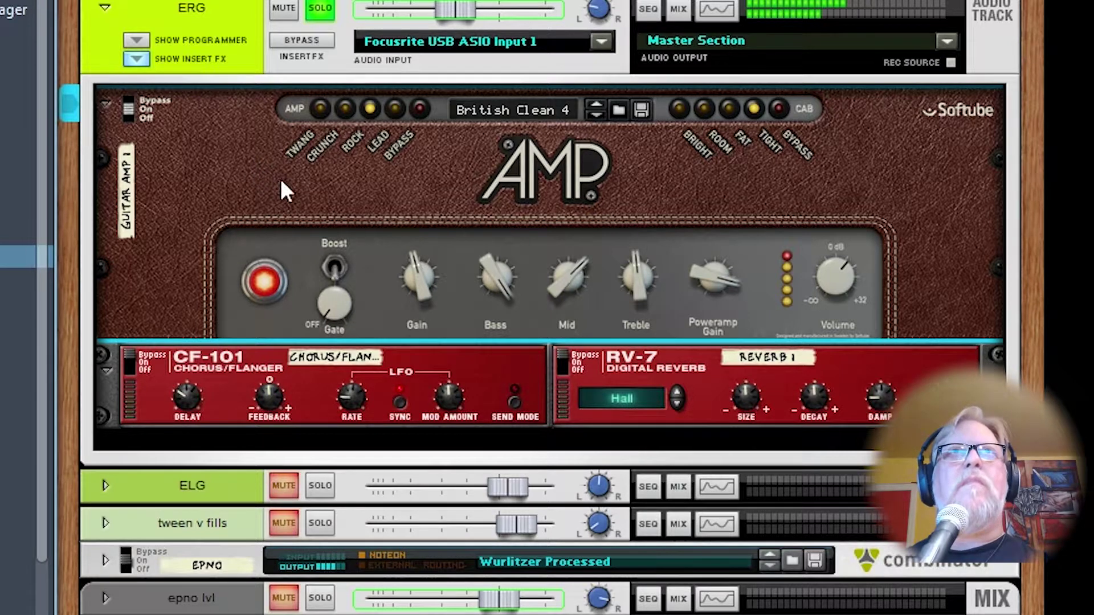
pyautogui.click(132, 360)
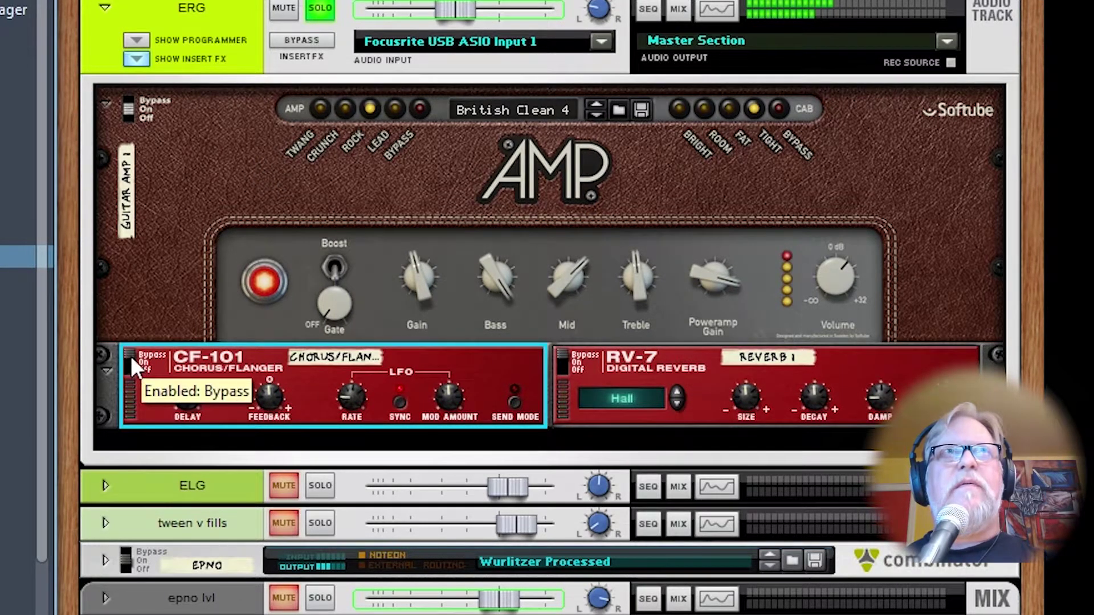
pyautogui.click(132, 361)
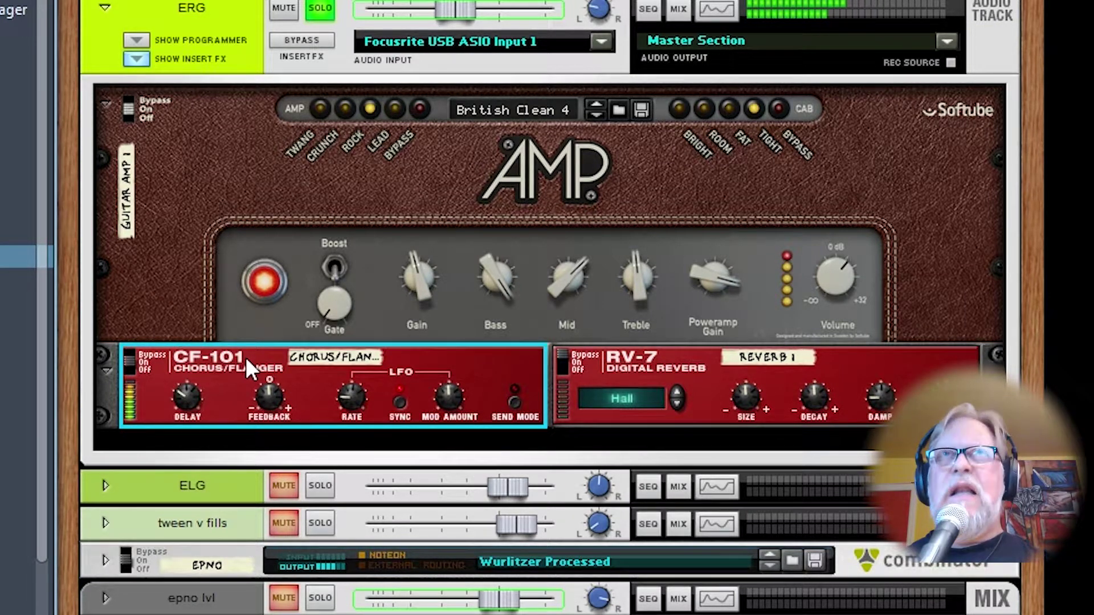
pyautogui.click(563, 358)
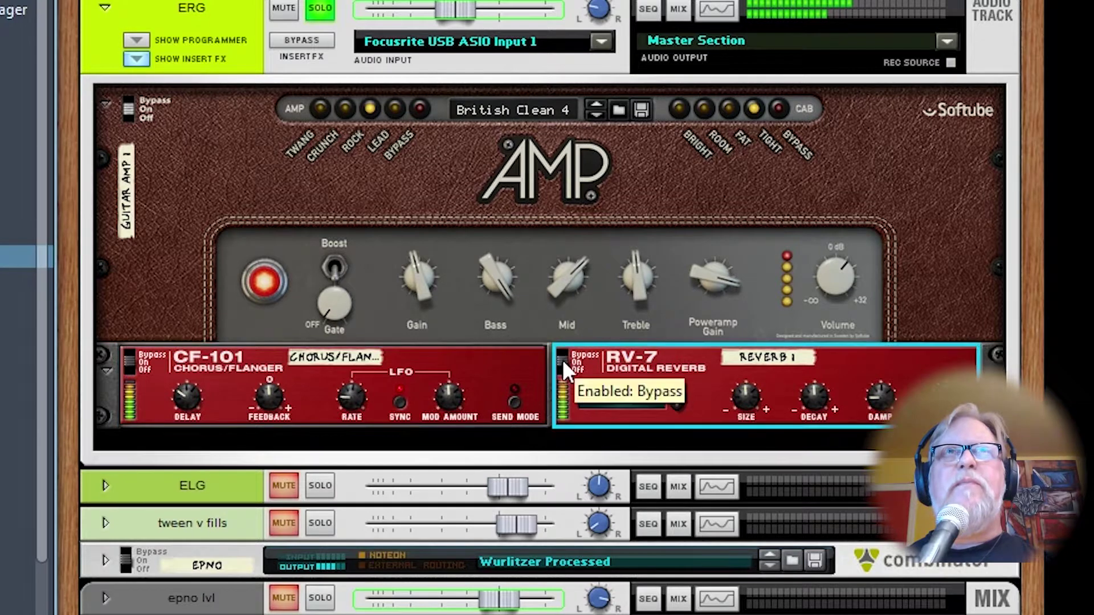
pyautogui.click(563, 363)
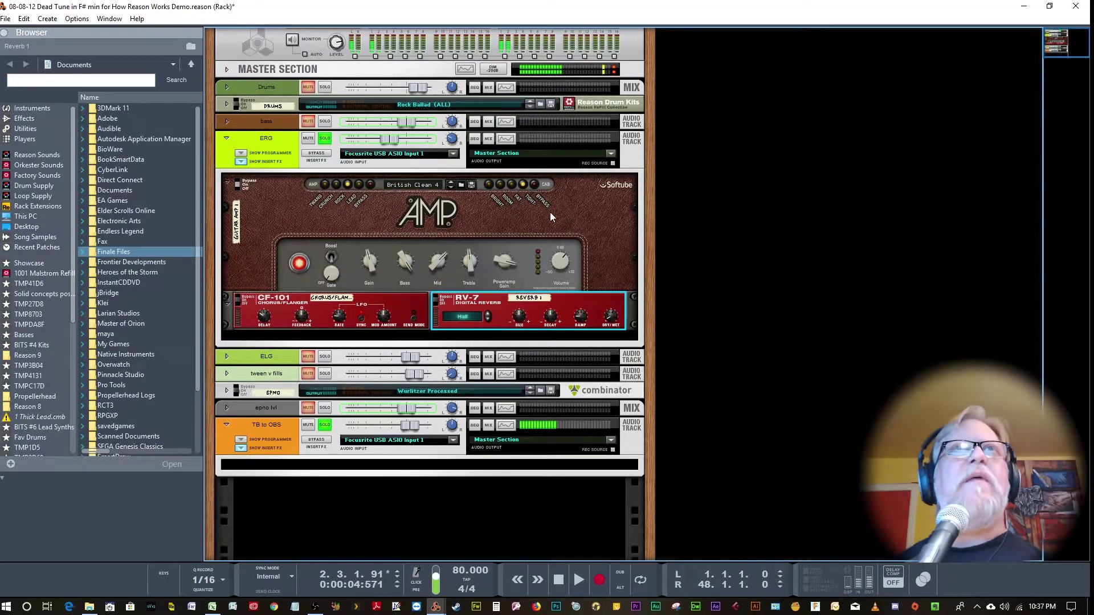
# Flip the rack to its rear side and unfold the bass track and the Drums combinator to examine their cabling.
pyautogui.click(819, 176)
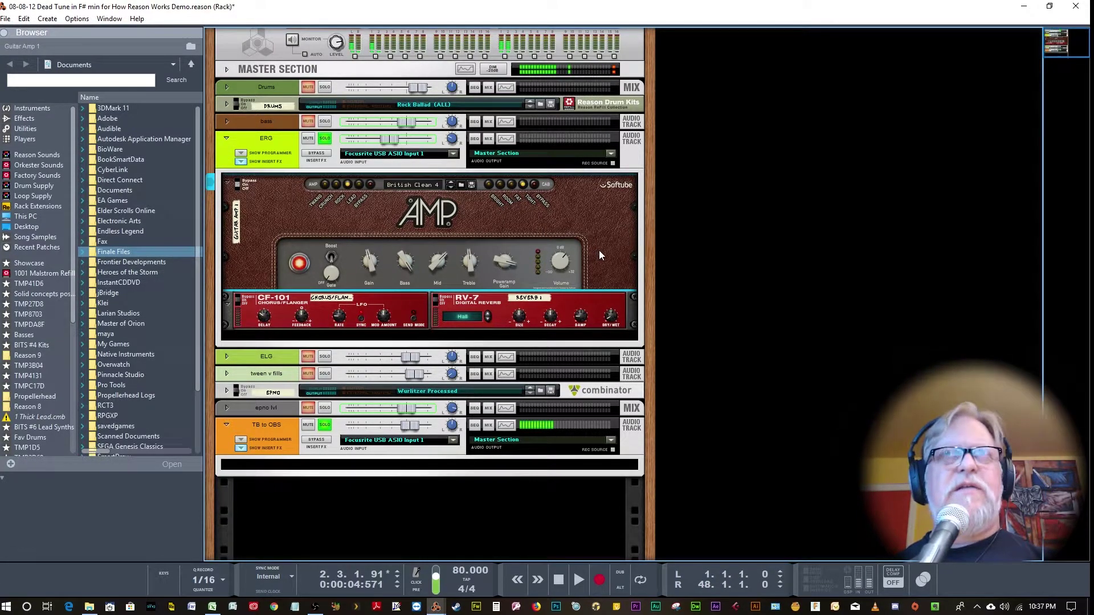
pyautogui.press('Tab')
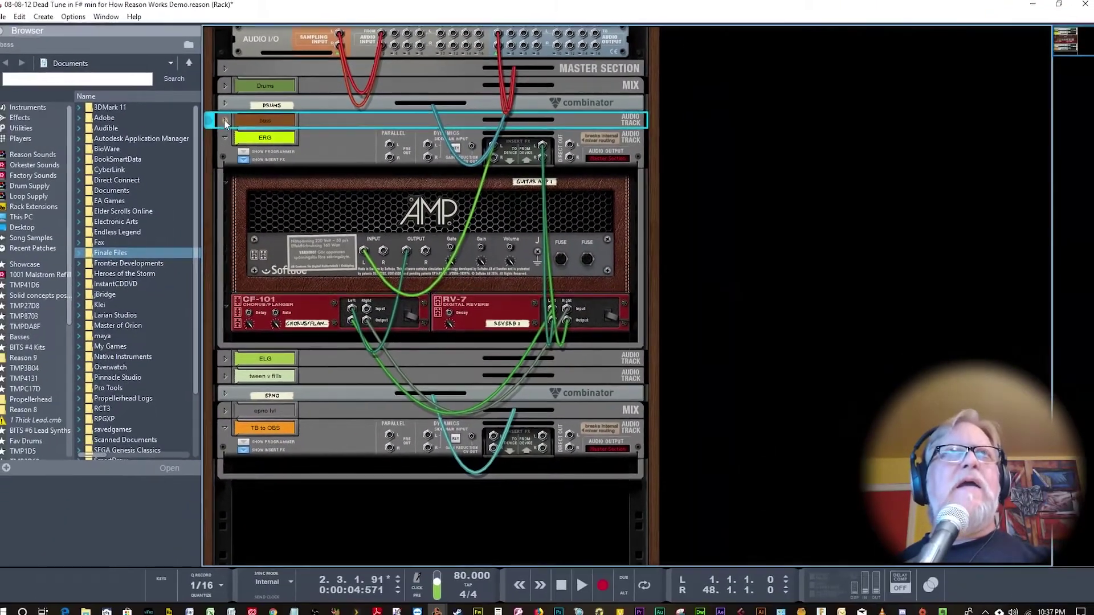
pyautogui.click(185, 105)
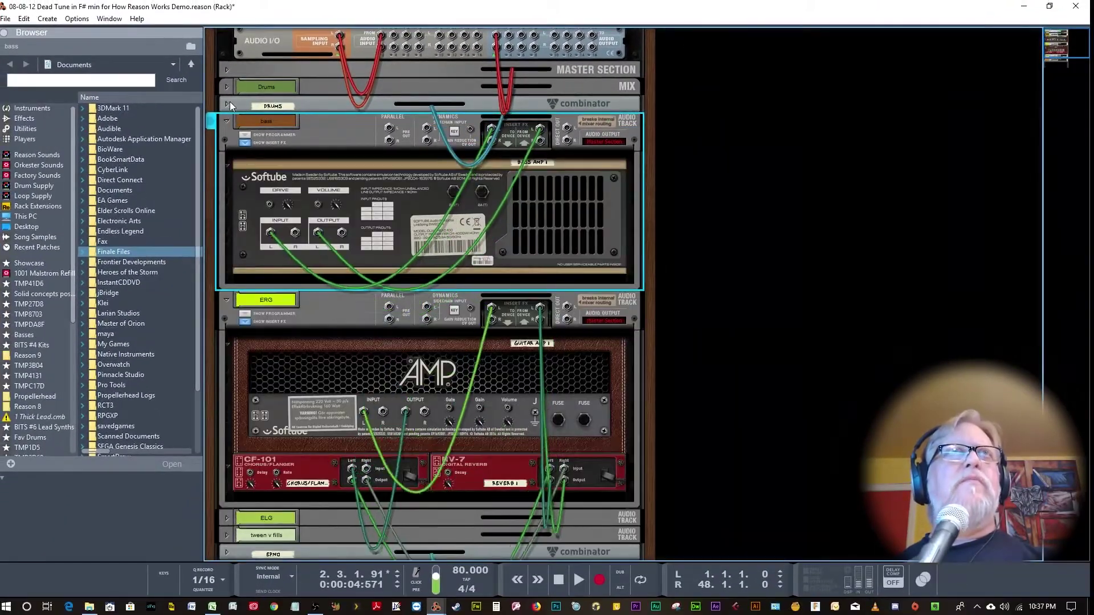
pyautogui.click(227, 103)
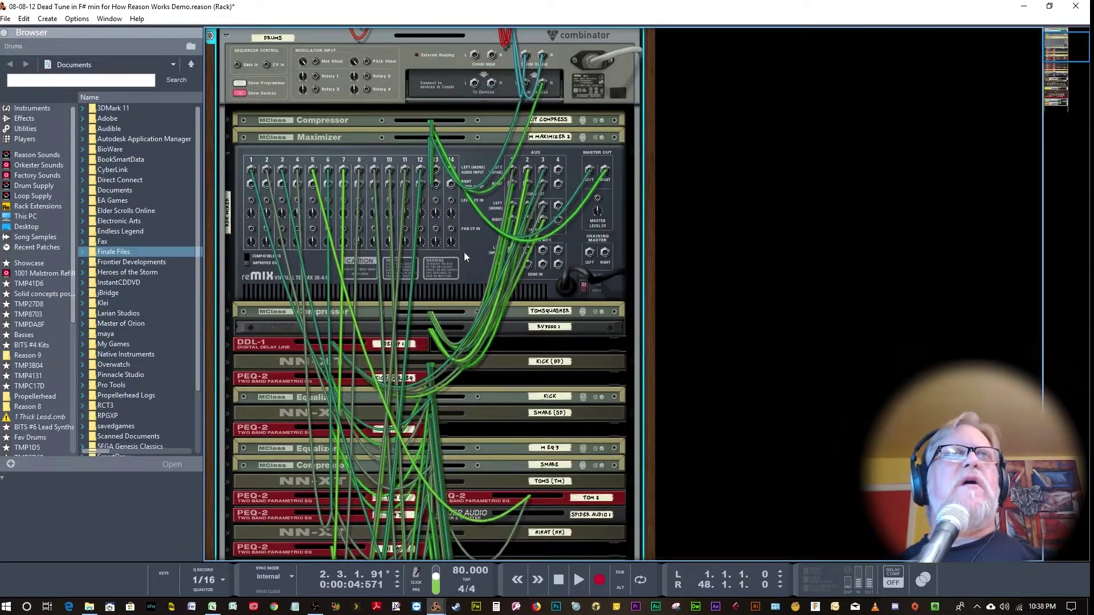
pyautogui.scroll(-8, 544, 317)
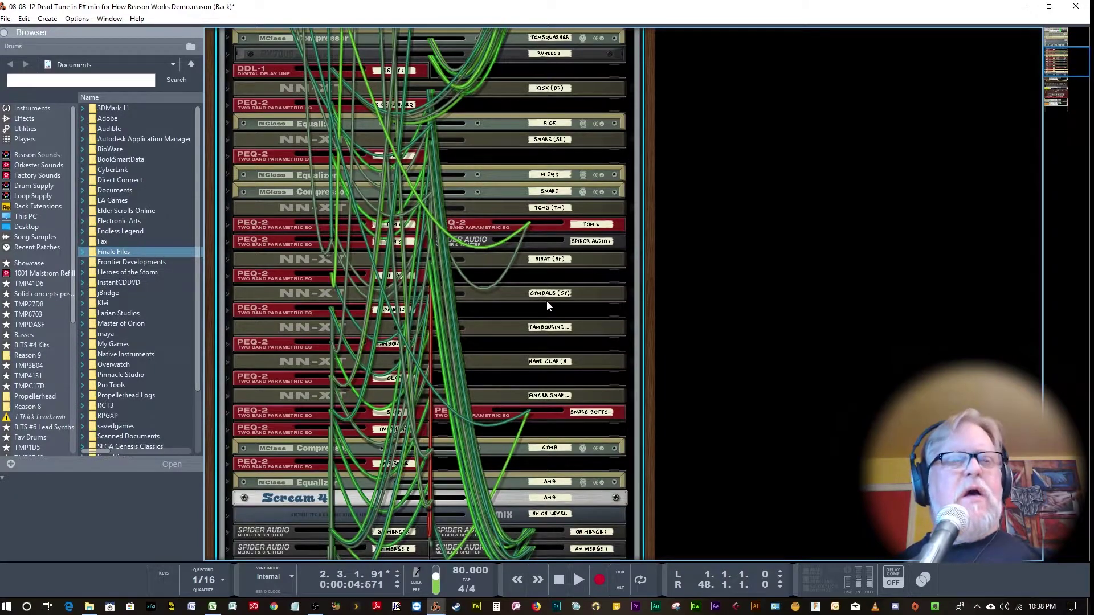
pyautogui.scroll(-10, 547, 306)
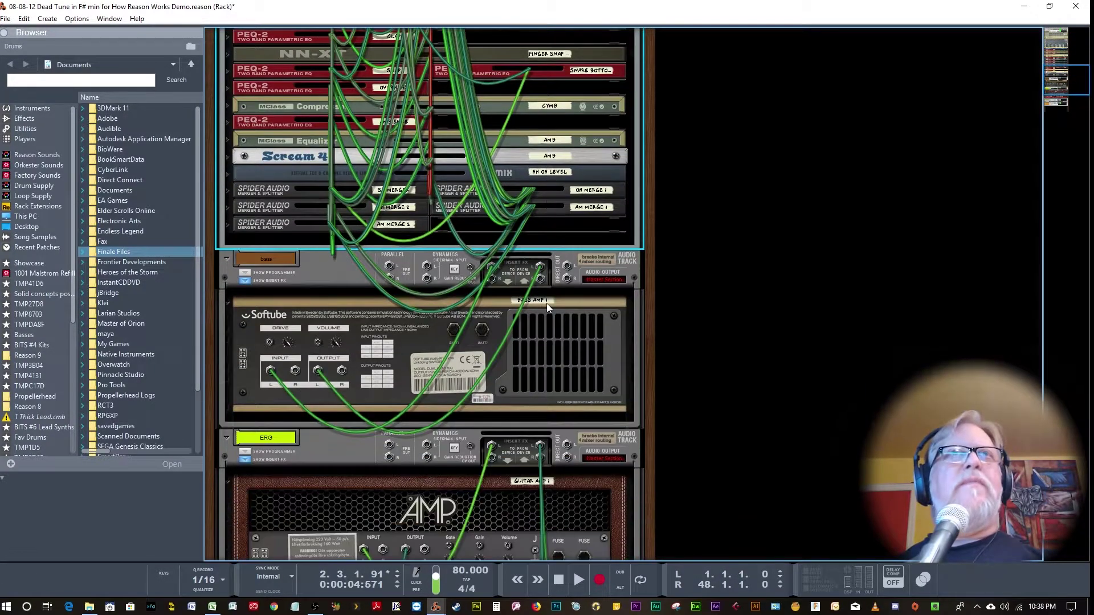
pyautogui.scroll(-10, 546, 305)
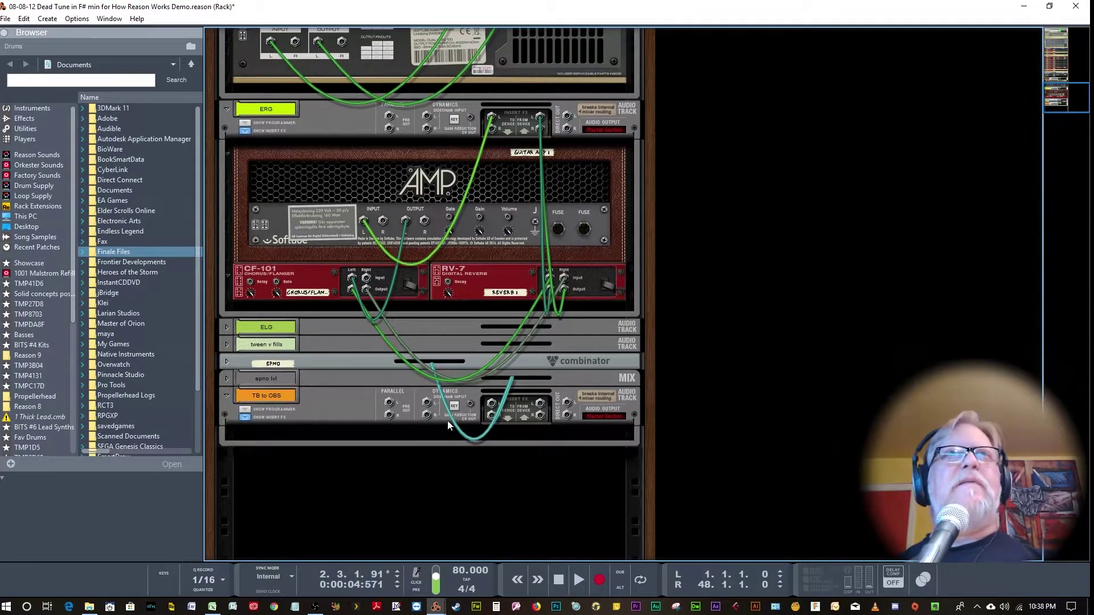
# Unfold the ELG track, the tween v fills track and the epno combinator to examine their rear cabling.
pyautogui.click(226, 329)
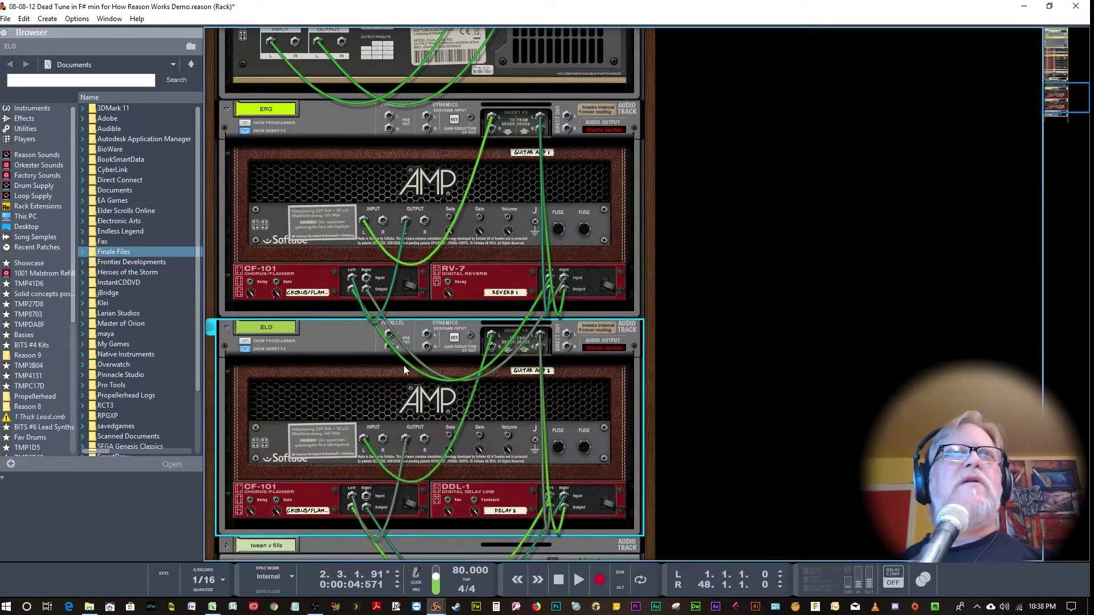
pyautogui.scroll(-3, 406, 368)
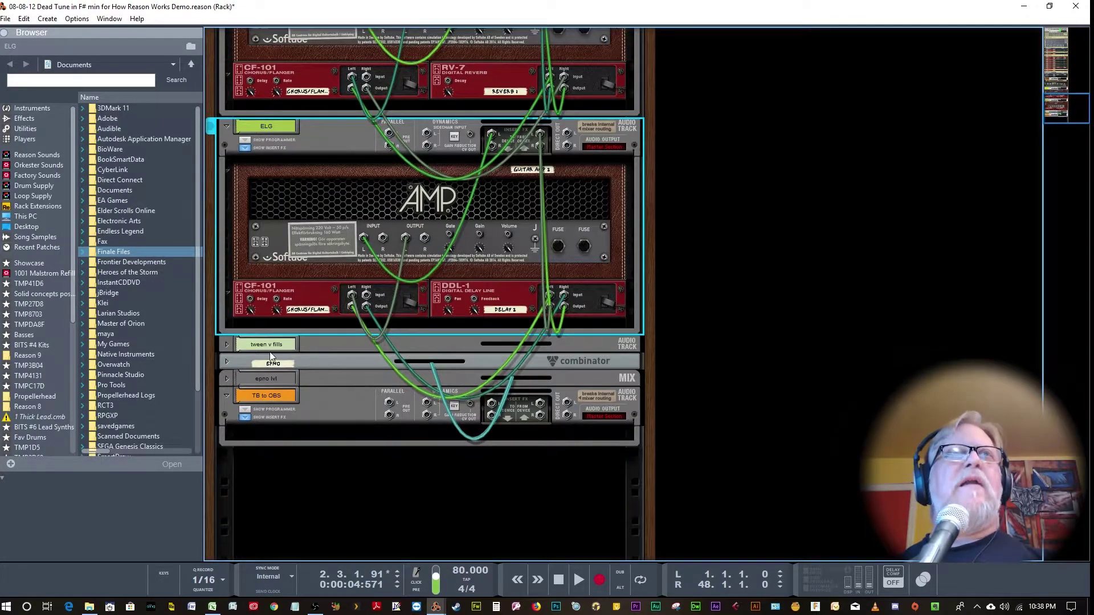
pyautogui.click(227, 345)
pyautogui.scroll(-5, 345, 379)
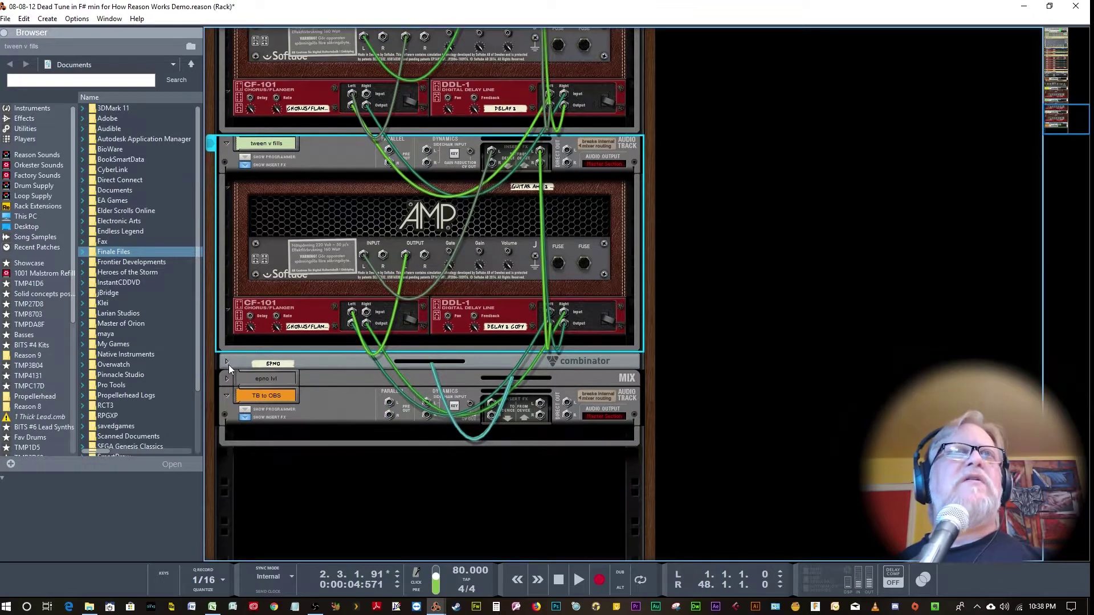
pyautogui.click(227, 361)
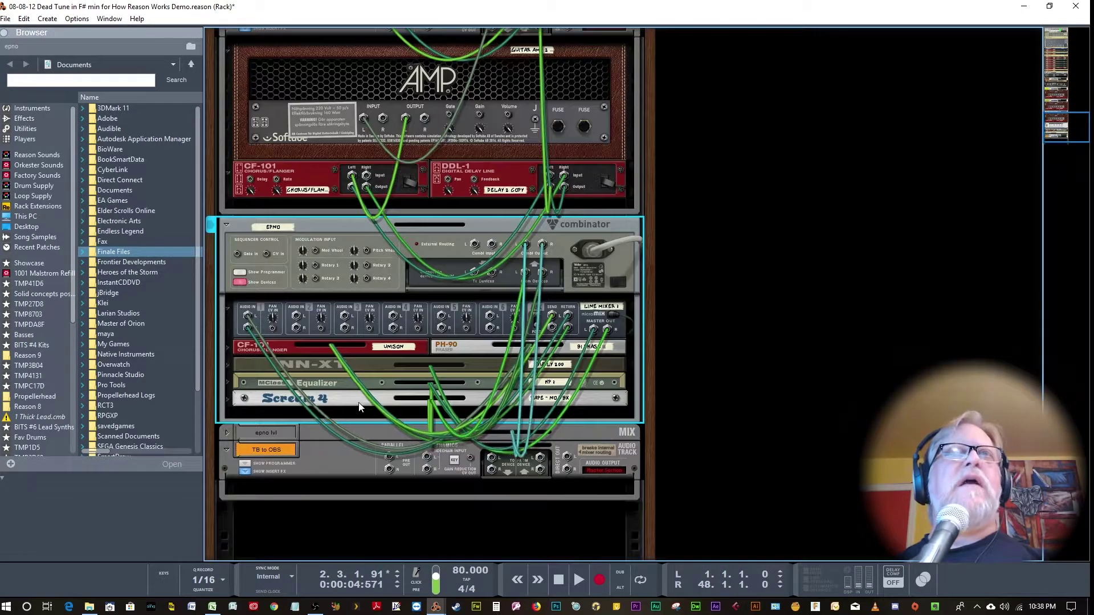
pyautogui.scroll(10, 369, 171)
# Select the Drums track in the sequencer and tour the mixer and rack views before returning to the sequencer.
pyautogui.click(353, 149)
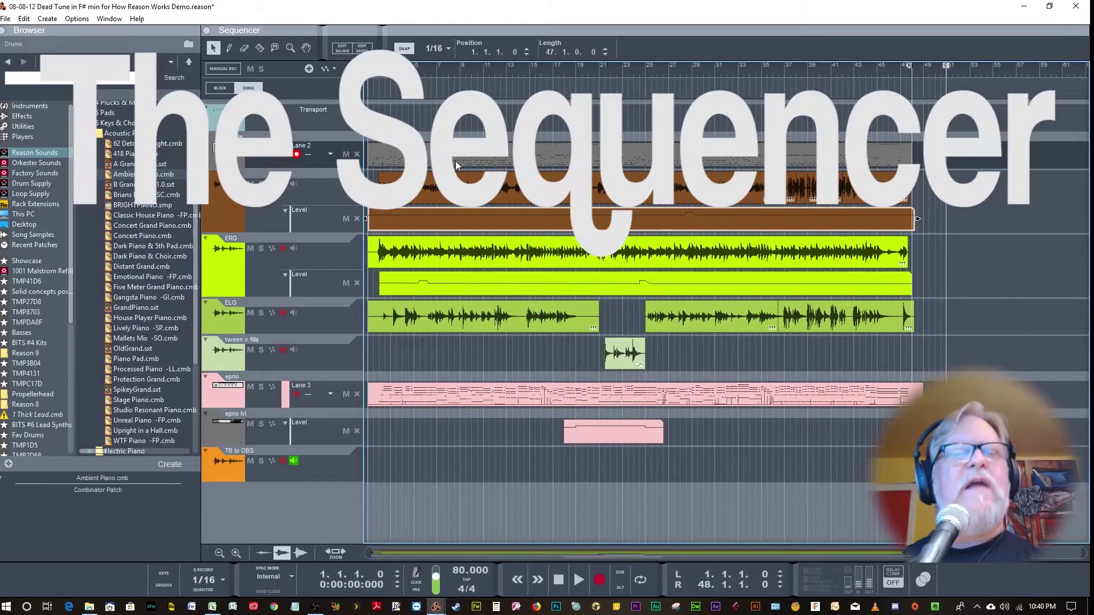
pyautogui.press('F5')
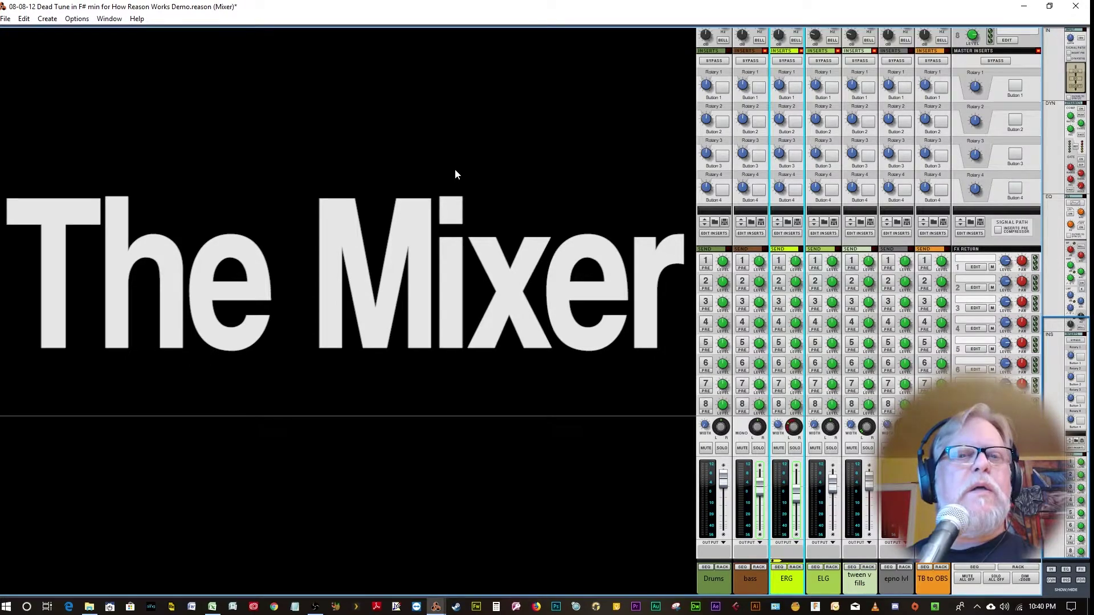
pyautogui.press('F6')
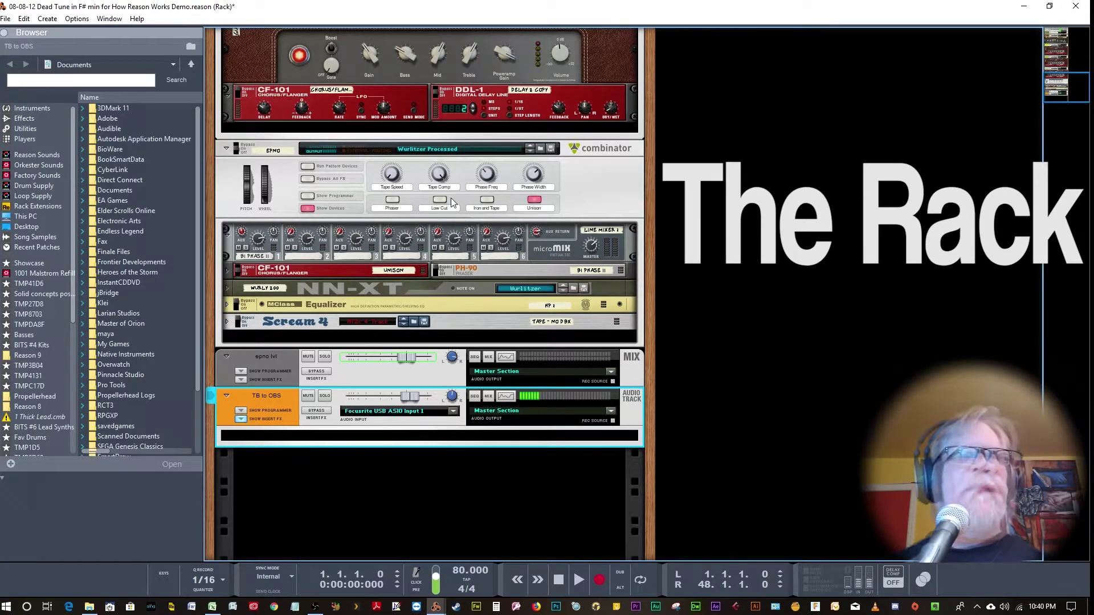
pyautogui.click(226, 148)
pyautogui.press('F7')
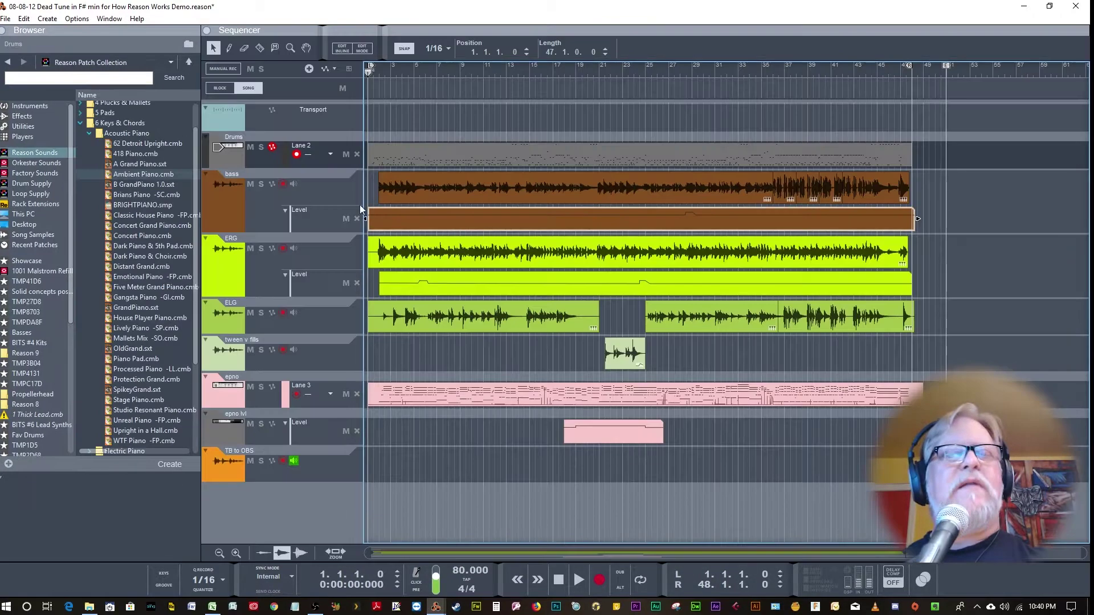